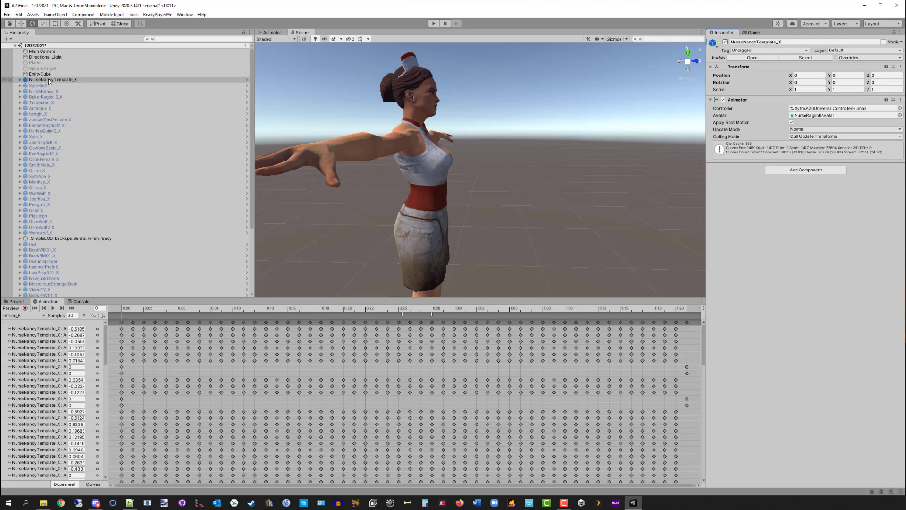
# Expand the NurseNancyTemplate_X hierarchy and examine its LOD0 mesh, bone structure and the IconTag object's position with the Move tool
pyautogui.click(20, 80)
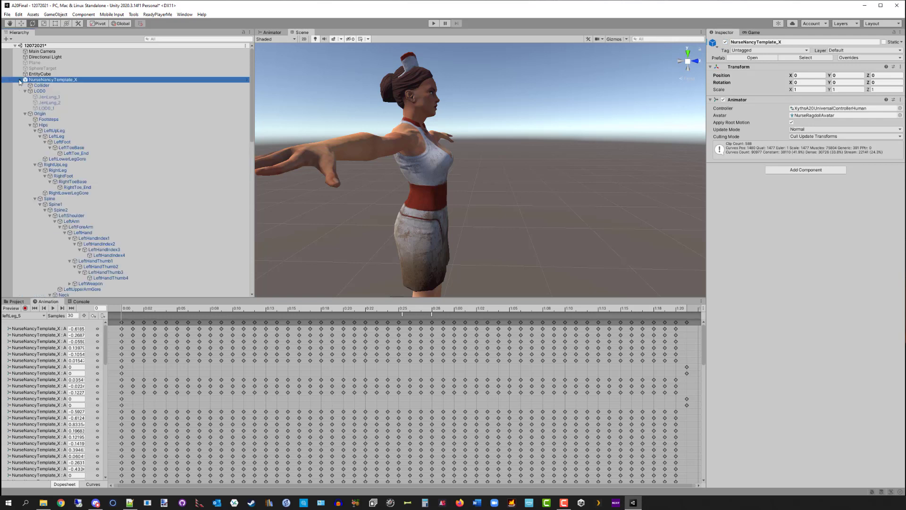
pyautogui.click(50, 91)
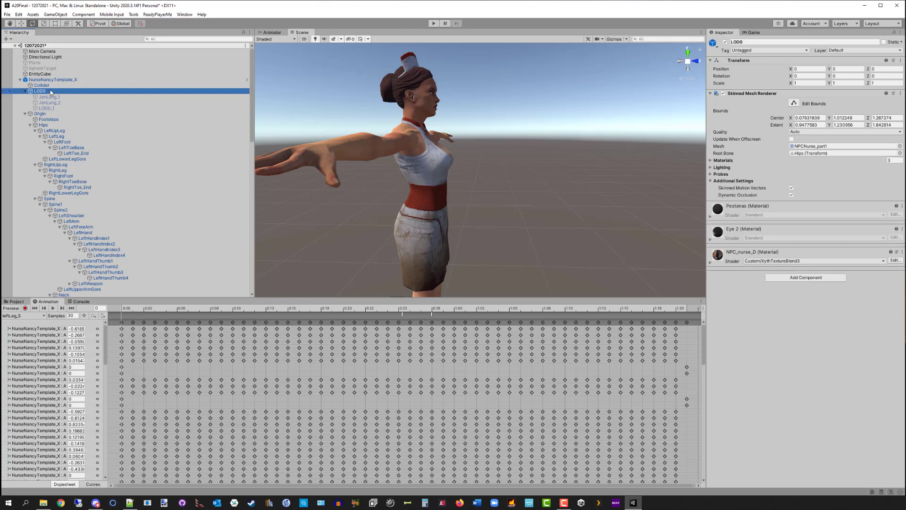
pyautogui.scroll(-12, 50, 92)
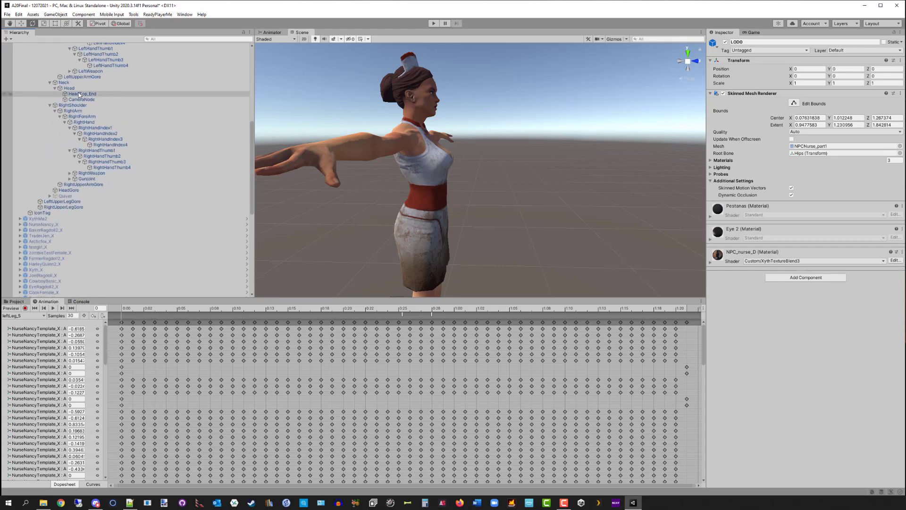
pyautogui.click(50, 213)
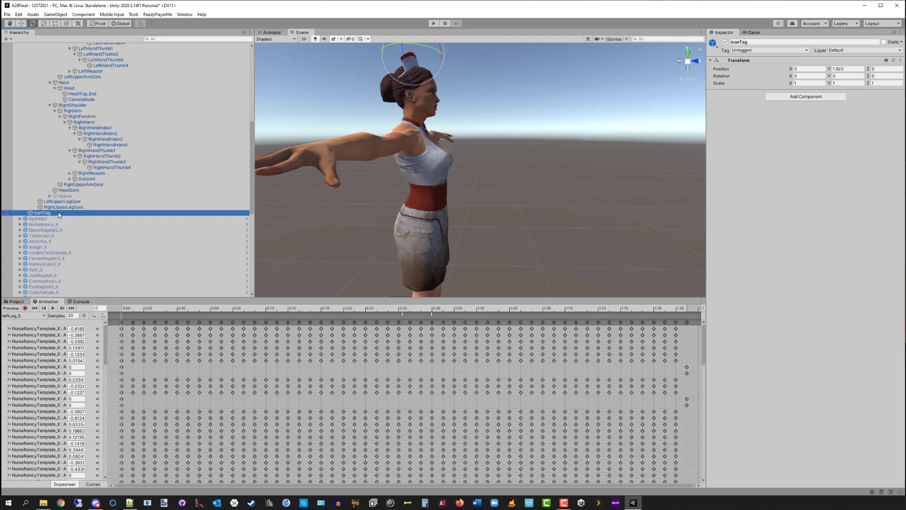
pyautogui.scroll(5, 584, 123)
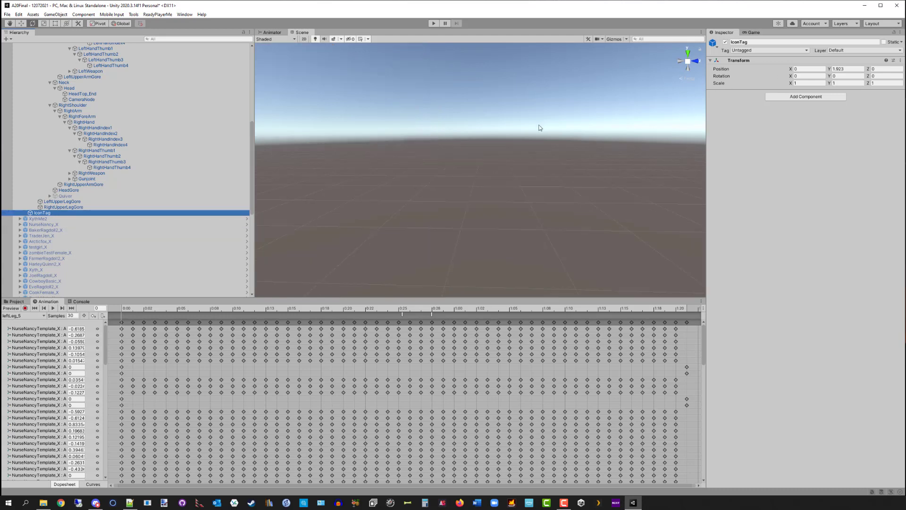
pyautogui.scroll(-5, 540, 127)
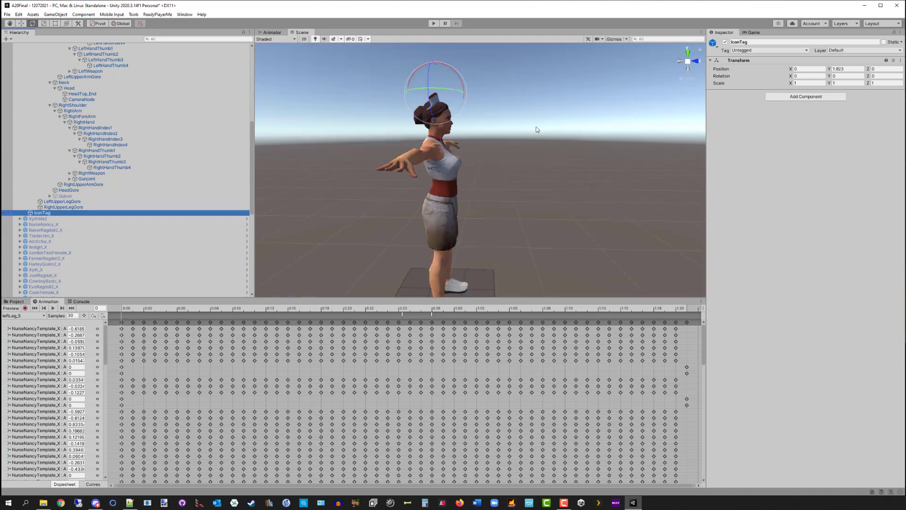
pyautogui.click(22, 24)
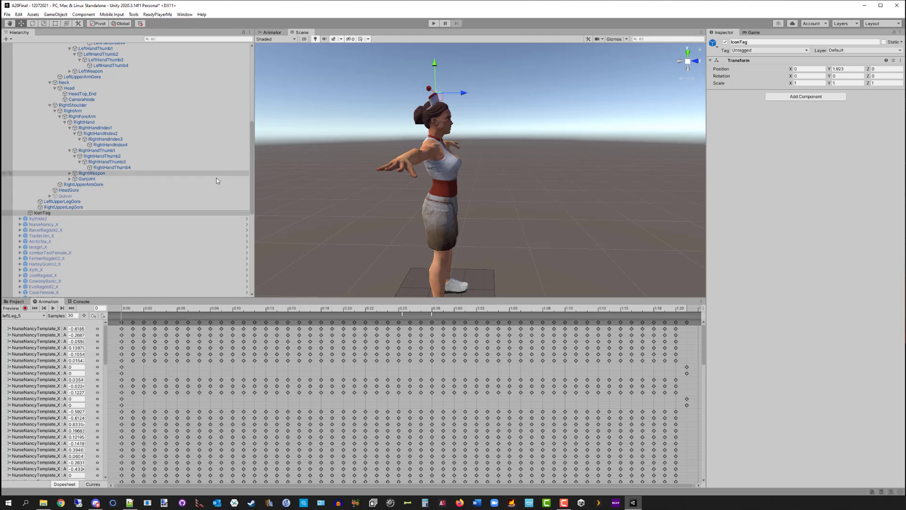
pyautogui.click(57, 214)
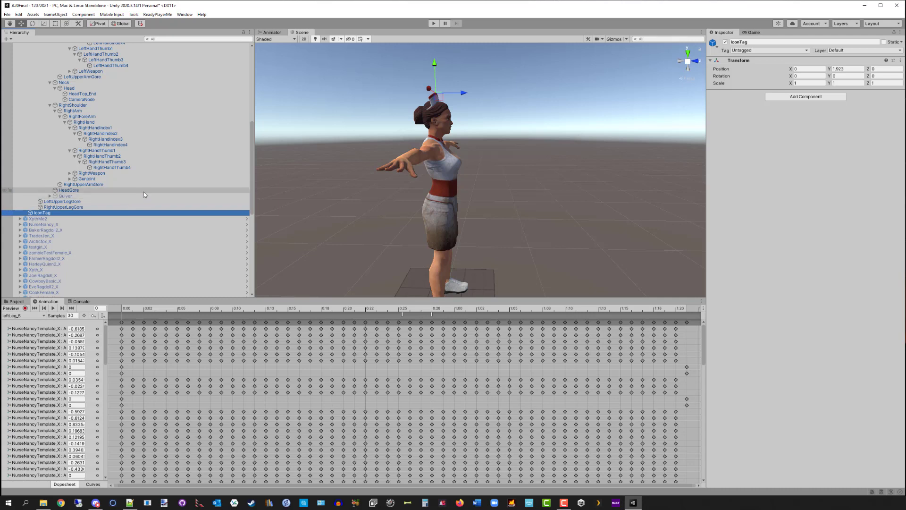
pyautogui.scroll(5, 143, 192)
pyautogui.scroll(-2, 149, 193)
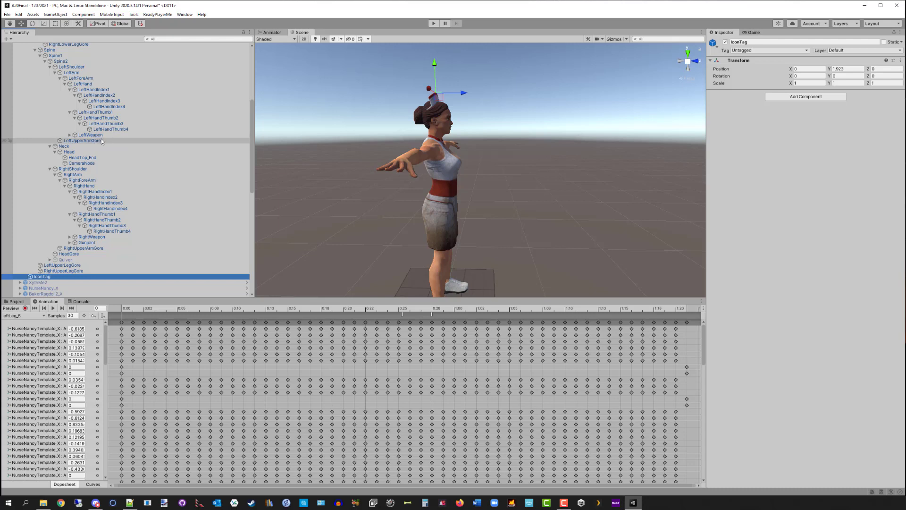
pyautogui.scroll(-4, 126, 155)
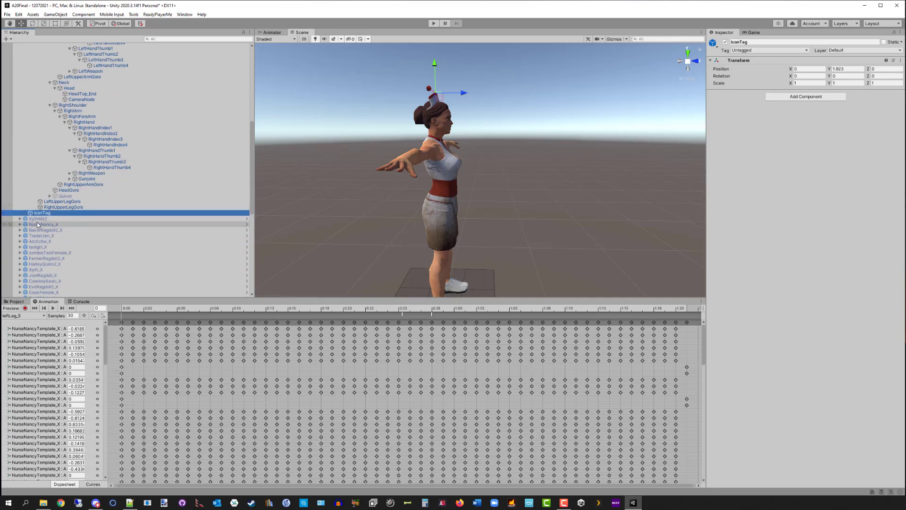
pyautogui.scroll(13, 159, 131)
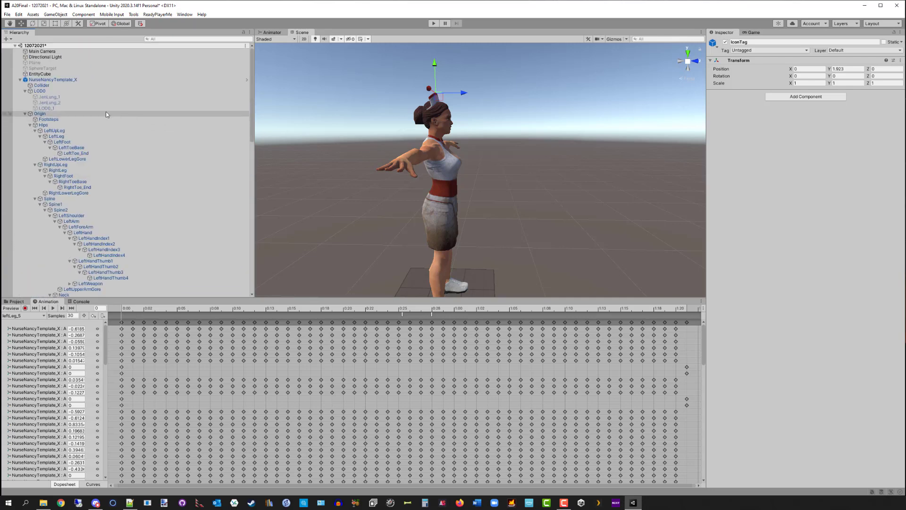
# Deactivate NurseNancyTemplate_X and activate the XythMe2 character in the scene
pyautogui.click(56, 80)
pyautogui.click(725, 42)
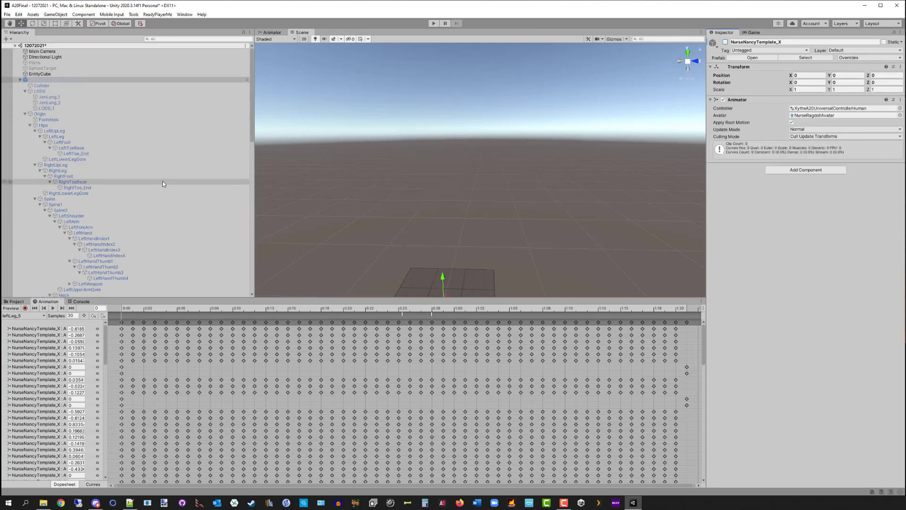
pyautogui.scroll(-12, 161, 179)
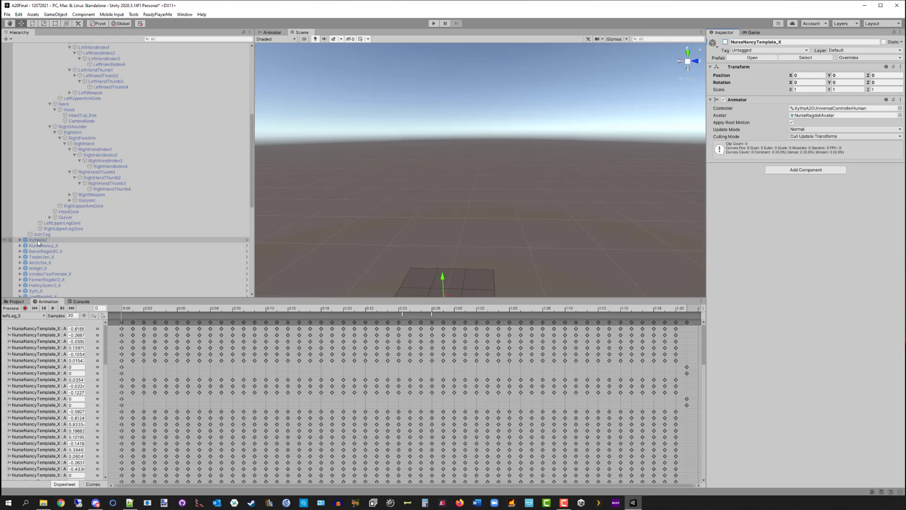
pyautogui.click(60, 241)
pyautogui.click(726, 42)
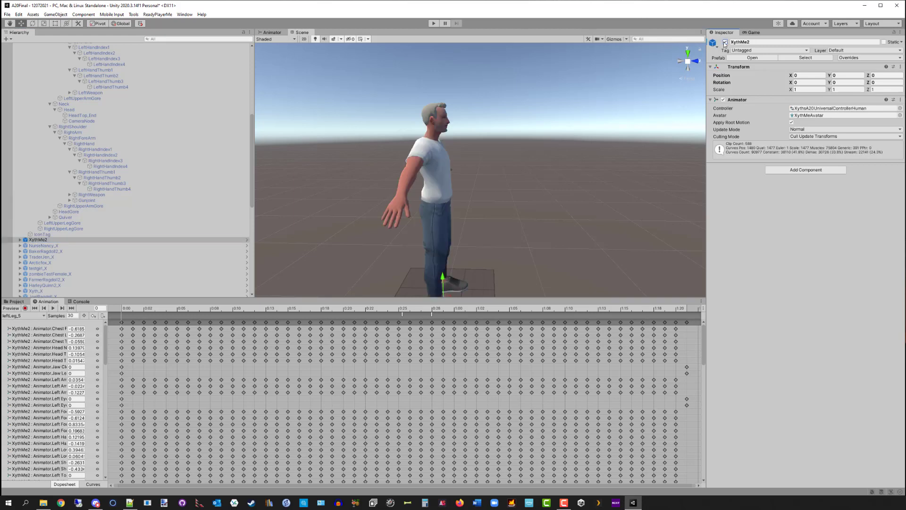
# Look at XythMe2 from the front and expand its complete bone hierarchy down to the right hand
pyautogui.scroll(5, 546, 117)
pyautogui.keyDown('alt'); pyautogui.moveTo(497, 100); pyautogui.dragTo(344, 113); pyautogui.keyUp('alt')
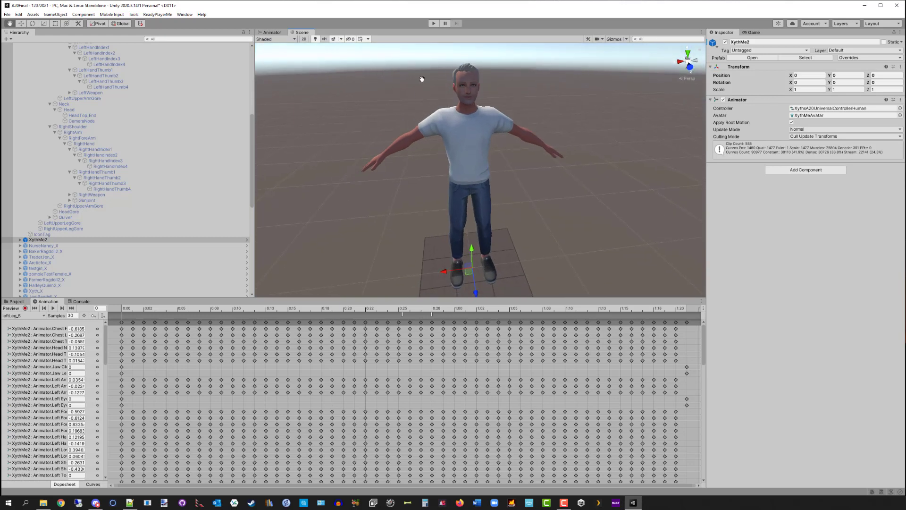
pyautogui.keyDown('alt'); pyautogui.moveTo(422, 80); pyautogui.dragTo(425, 146); pyautogui.keyUp('alt')
pyautogui.scroll(3, 425, 146)
pyautogui.keyDown('alt'); pyautogui.moveTo(349, 145); pyautogui.dragTo(374, 131); pyautogui.keyUp('alt')
pyautogui.scroll(-5, 366, 136)
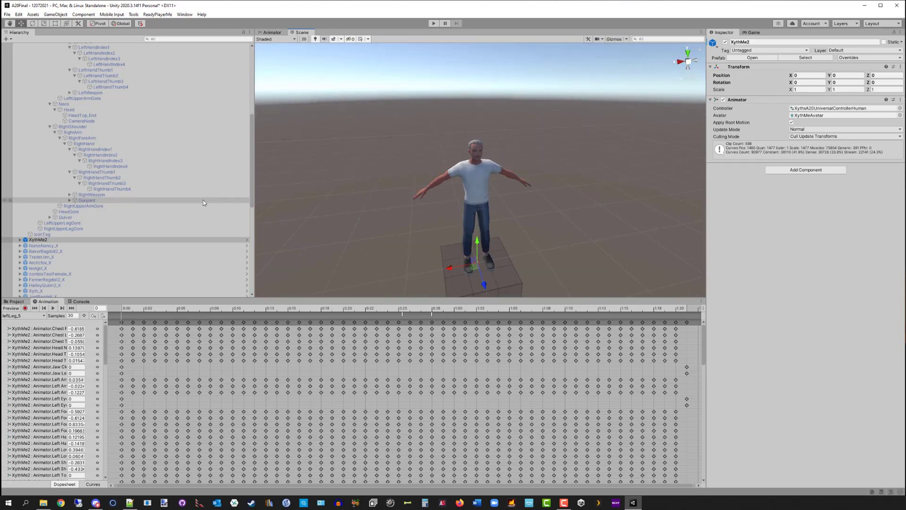
pyautogui.keyDown('alt'); pyautogui.click(20, 240); pyautogui.keyUp('alt')
pyautogui.scroll(-10, 158, 152)
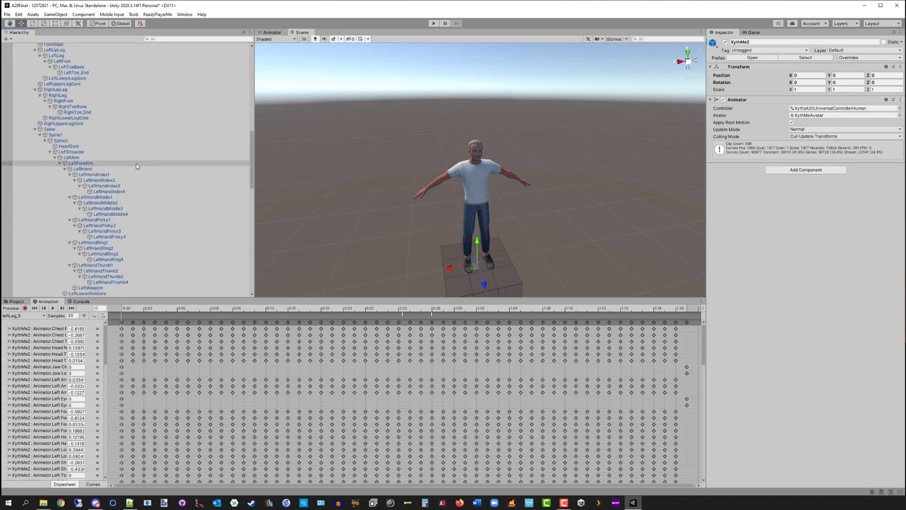
pyautogui.scroll(-12, 136, 163)
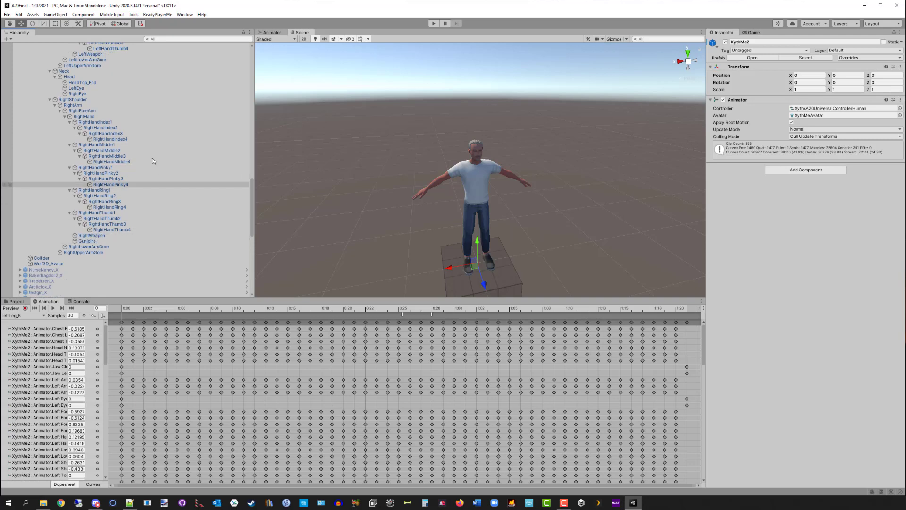
# Try to delete RightWeapon from the XythMe2 instance and open the XythMe2 prefab for restructuring
pyautogui.click(91, 235)
pyautogui.rightClick(102, 238)
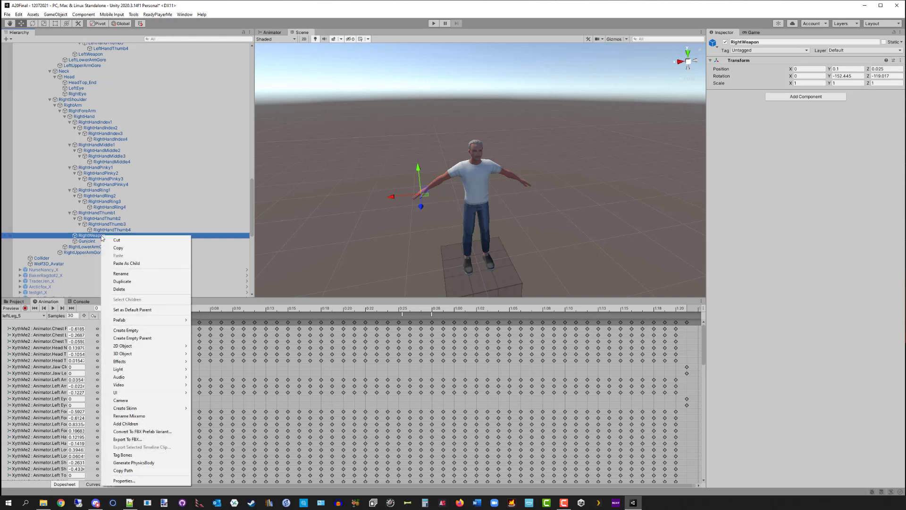
pyautogui.click(125, 290)
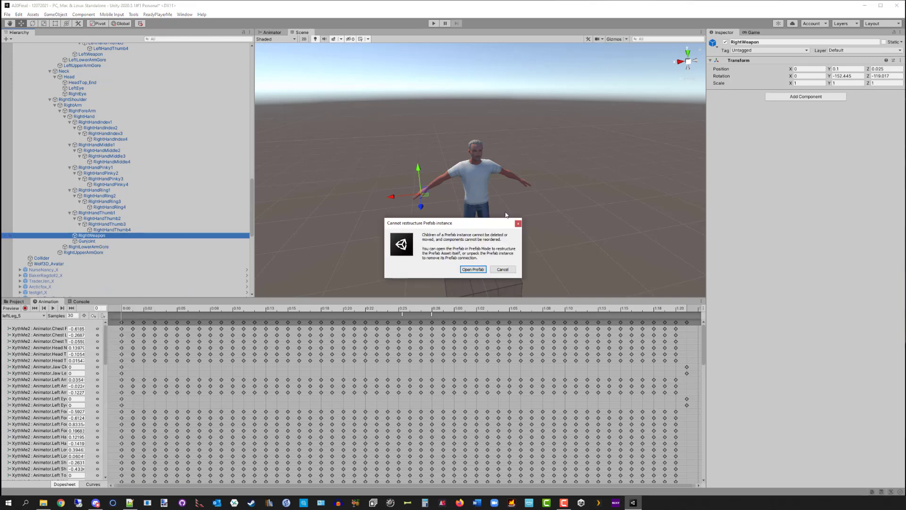
pyautogui.click(472, 269)
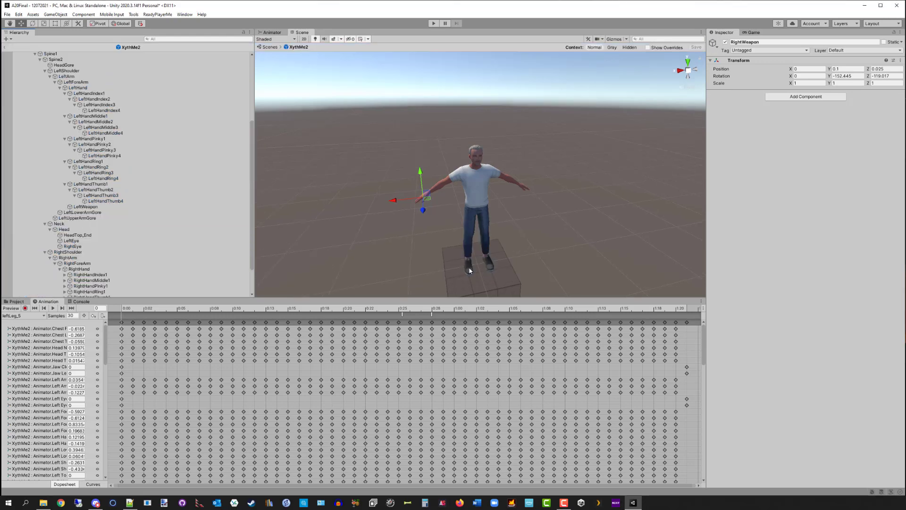
# Delete the RightWeapon and Gunjoint objects under RightHand in the XythMe2 prefab
pyautogui.scroll(-2, 95, 112)
pyautogui.scroll(-1, 96, 111)
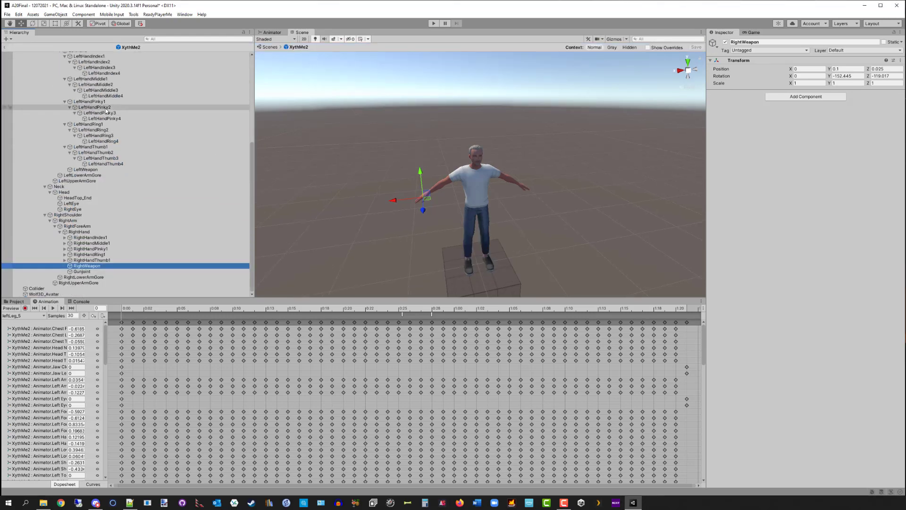
pyautogui.rightClick(84, 268)
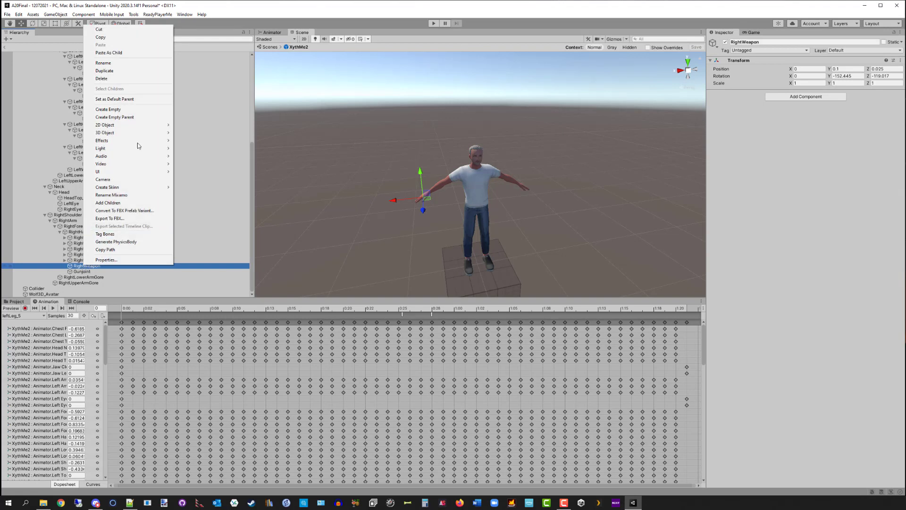
pyautogui.click(114, 78)
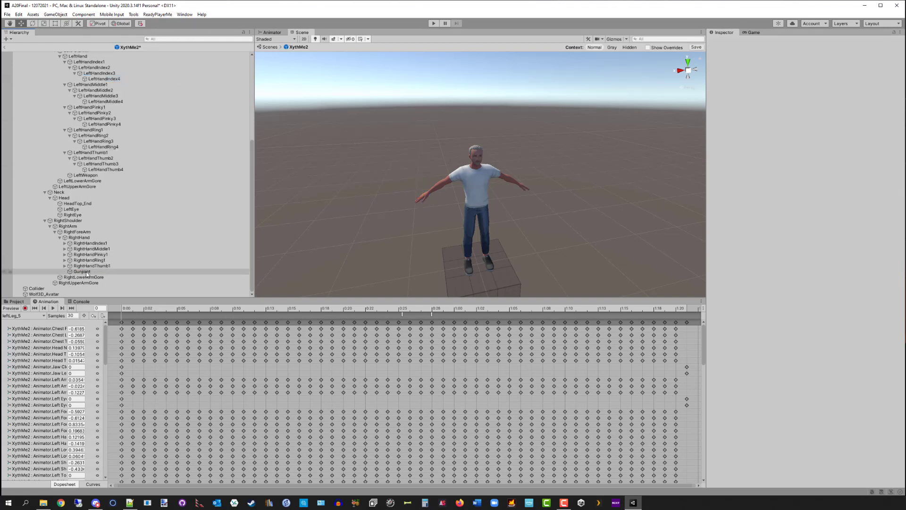
pyautogui.click(86, 272)
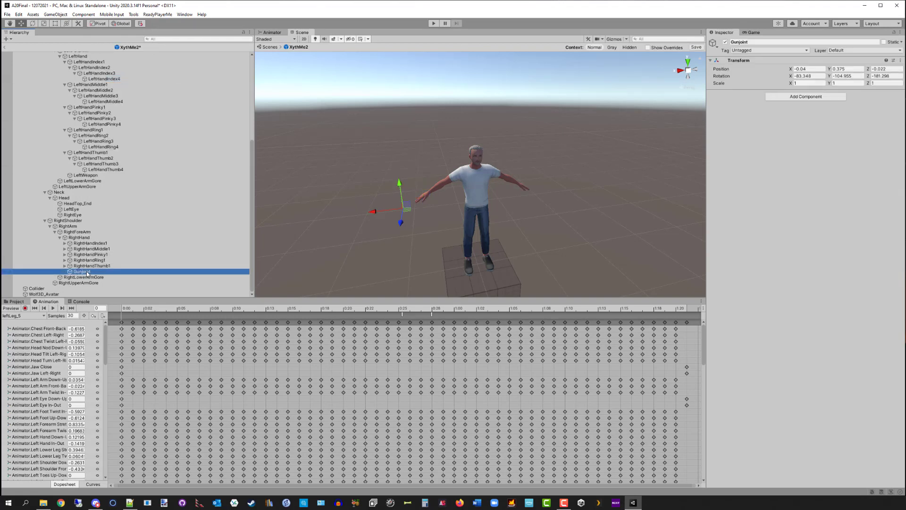
pyautogui.press('Delete')
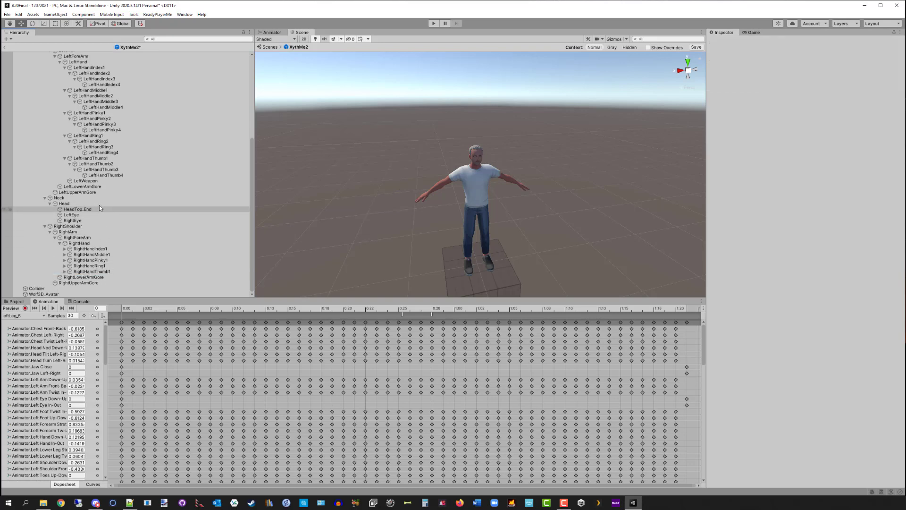
# Delete LeftWeapon under LeftHand, and return to the scene with the prefab changes saved
pyautogui.scroll(4, 104, 170)
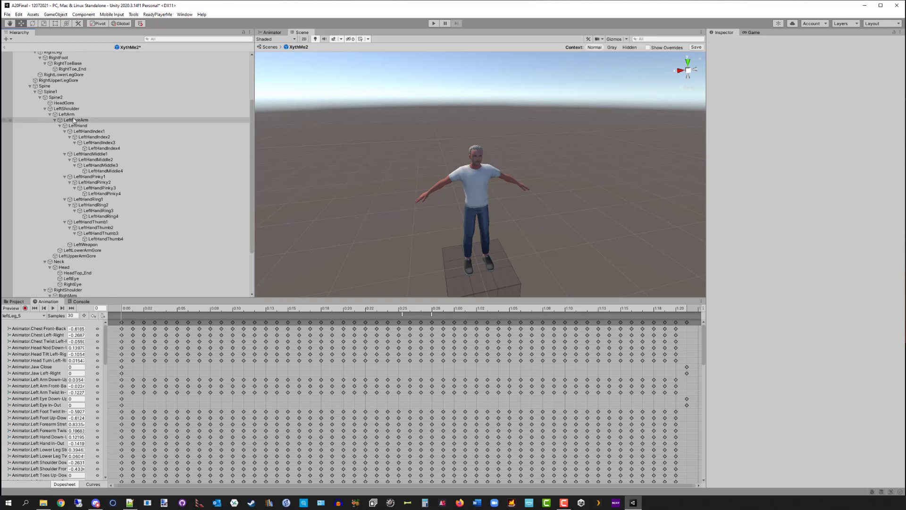
pyautogui.click(87, 245)
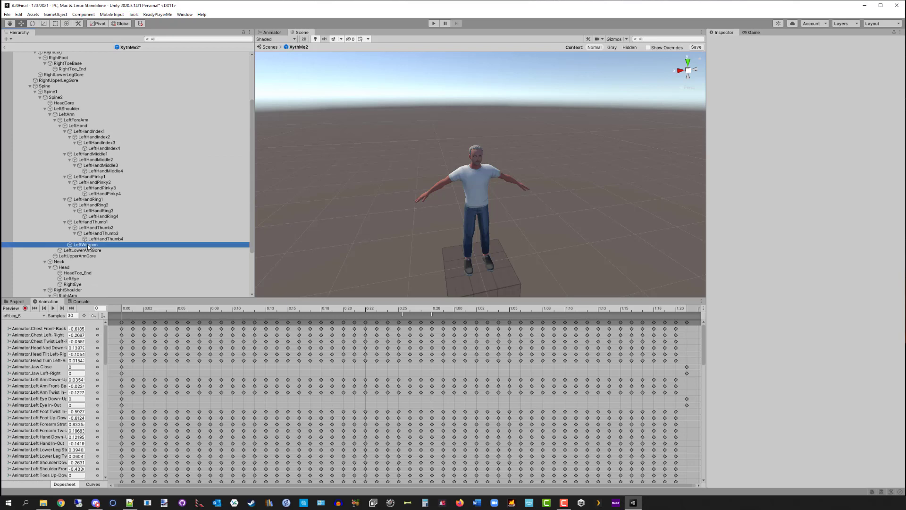
pyautogui.press('Delete')
pyautogui.scroll(3, 94, 246)
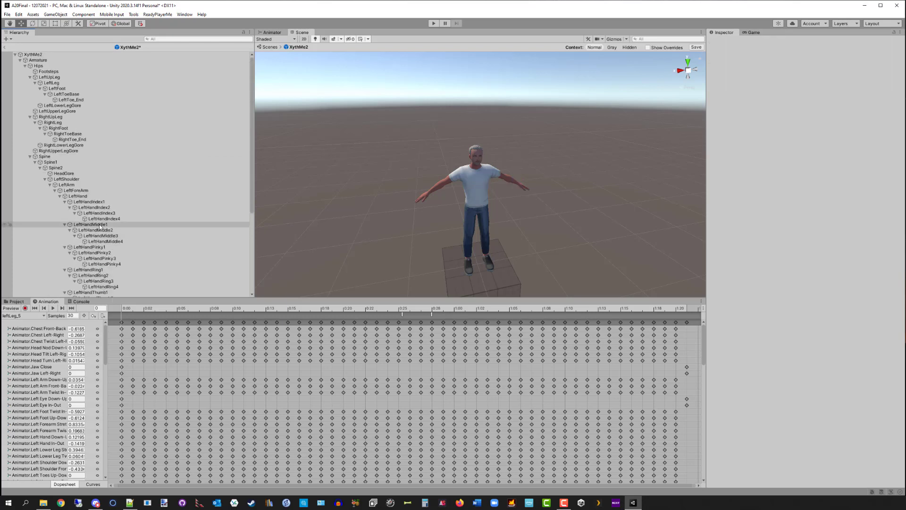
pyautogui.click(6, 49)
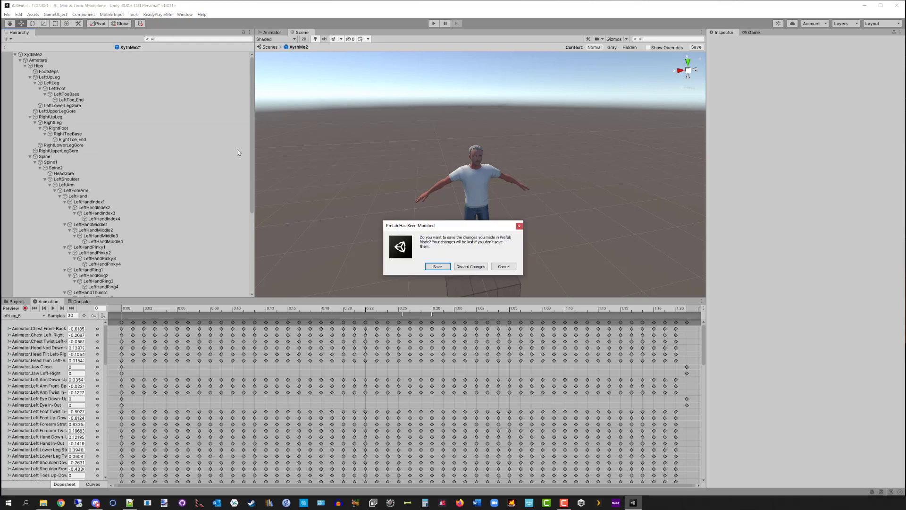
pyautogui.click(438, 266)
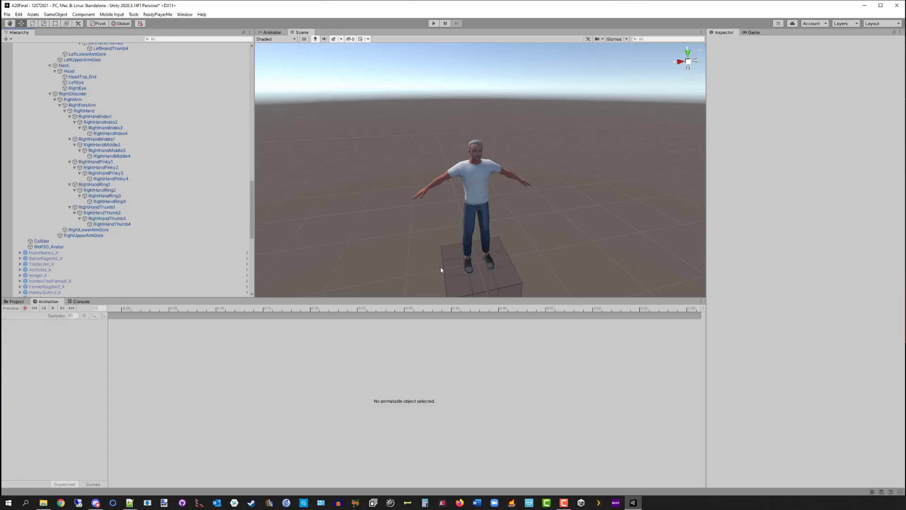
# Copy the RightWeapon and Gunjoint objects together from RightHand in the NurseNancyTemplate_X hierarchy
pyautogui.scroll(-3, 94, 112)
pyautogui.scroll(10, 96, 111)
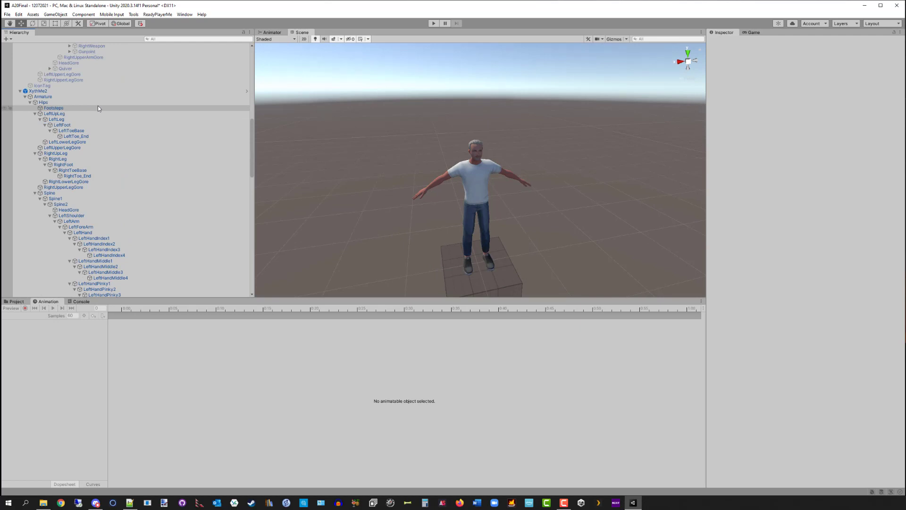
pyautogui.scroll(15, 100, 106)
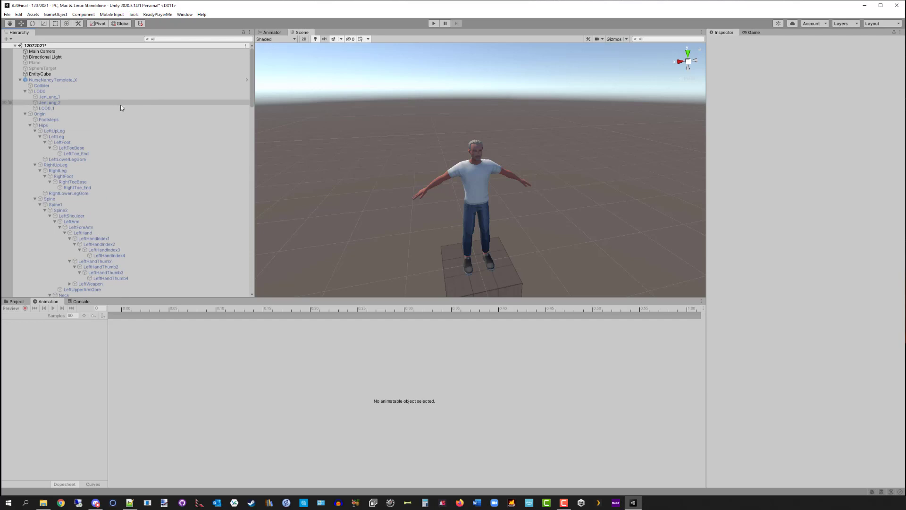
pyautogui.scroll(-5, 99, 116)
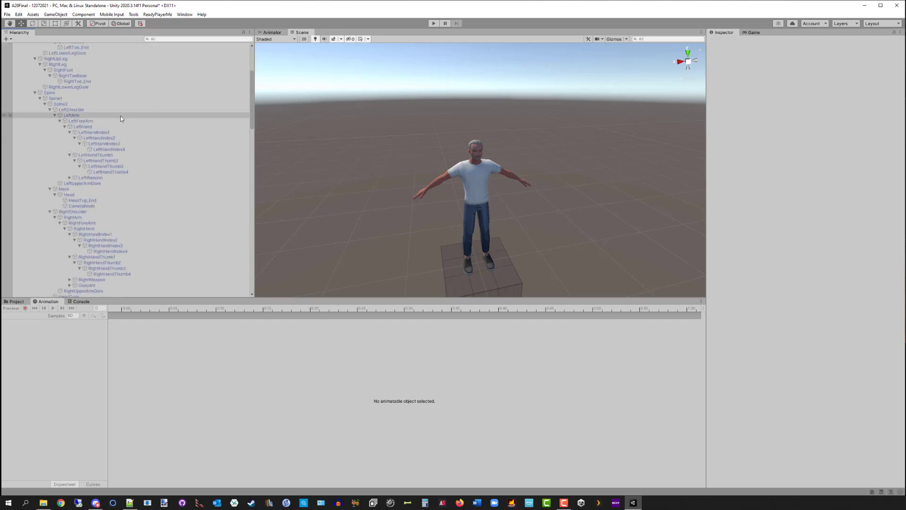
pyautogui.scroll(-3, 121, 115)
pyautogui.click(95, 215)
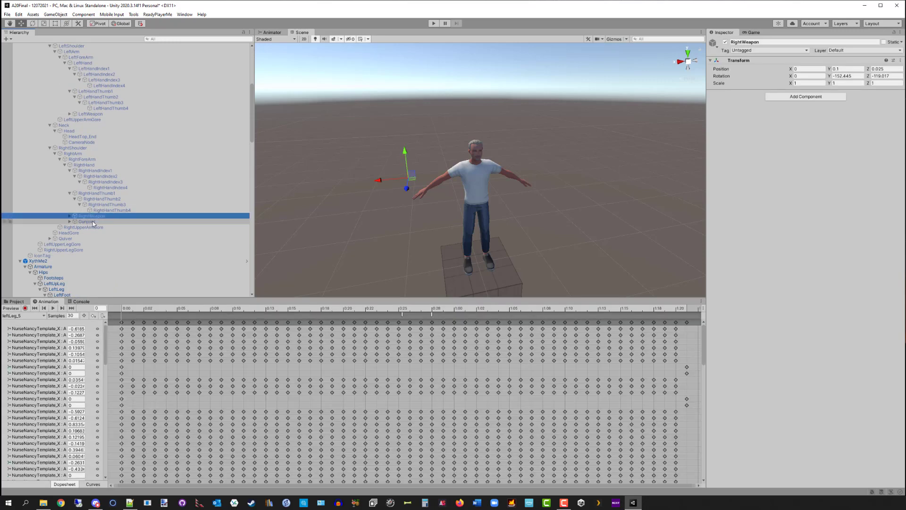
pyautogui.keyDown('ctrl'); pyautogui.click(93, 221); pyautogui.keyUp('ctrl')
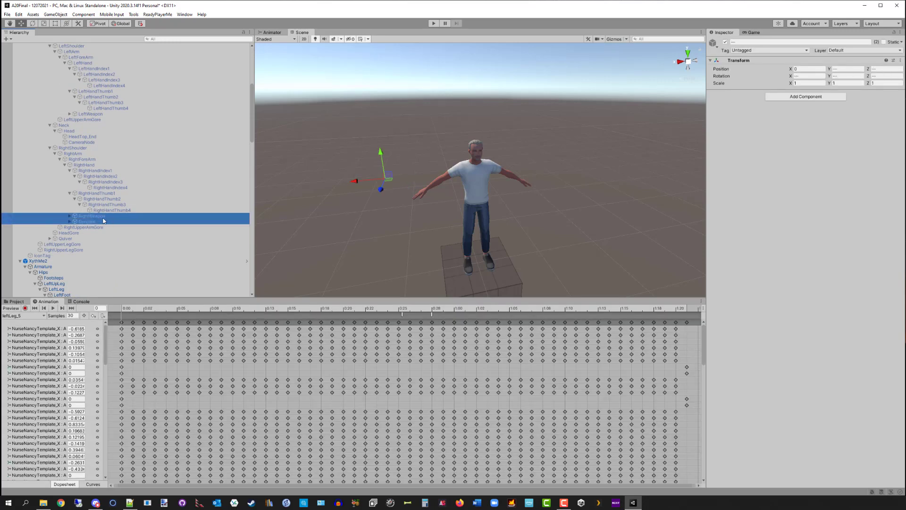
pyautogui.rightClick(102, 221)
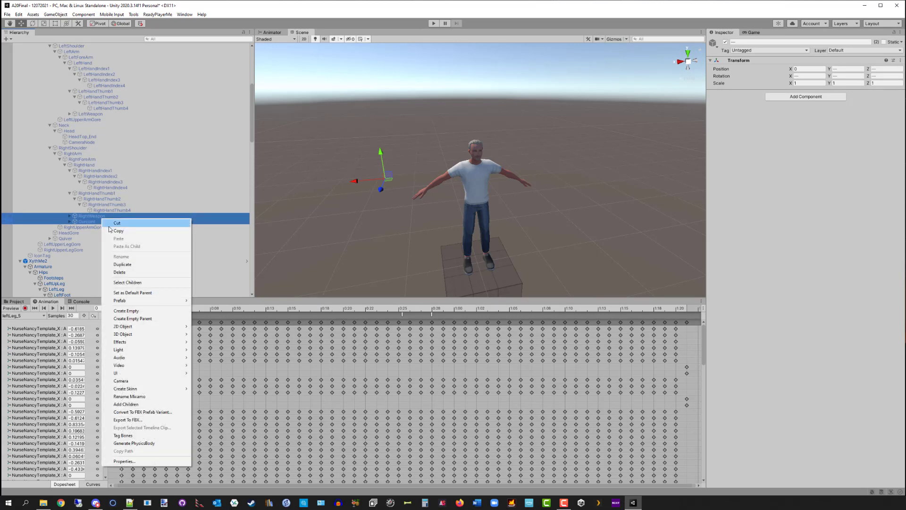
pyautogui.click(120, 233)
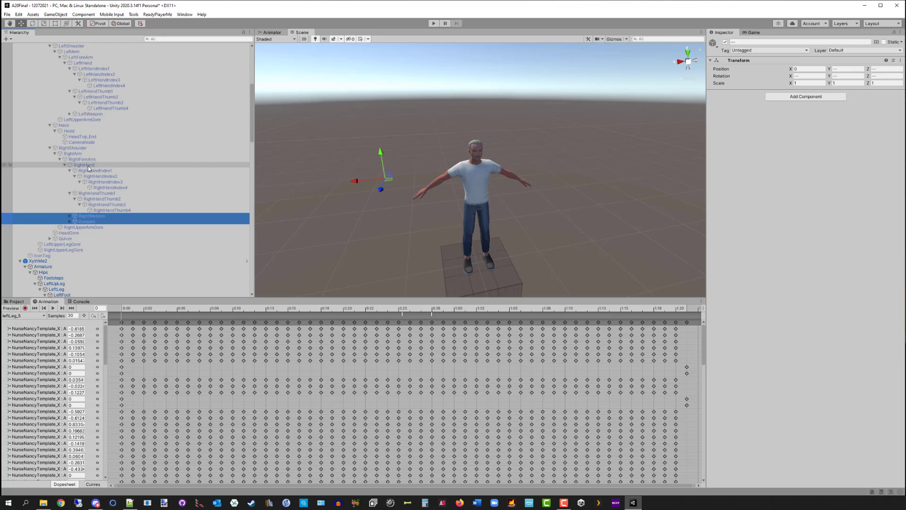
# Paste the copied RightWeapon and Gunjoint as children of XythMe2's RightHand bone
pyautogui.scroll(-3, 130, 188)
pyautogui.scroll(-6, 131, 189)
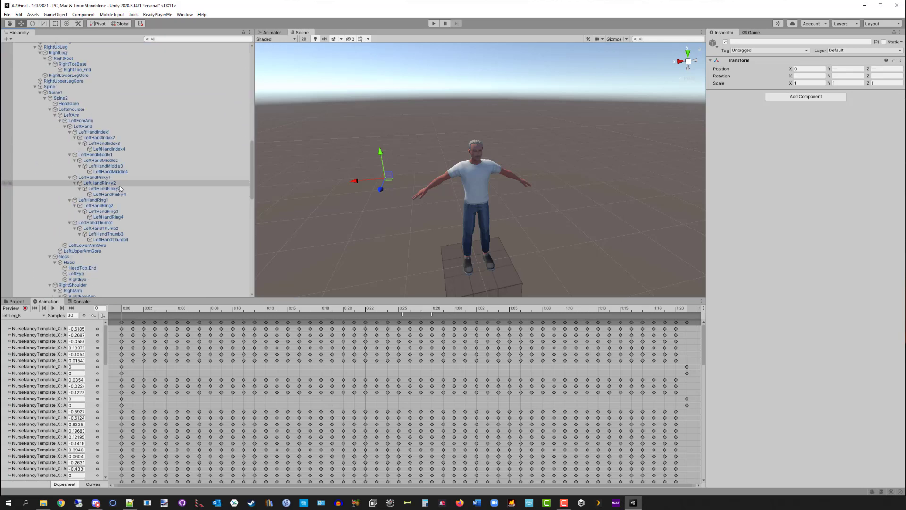
pyautogui.scroll(-4, 139, 179)
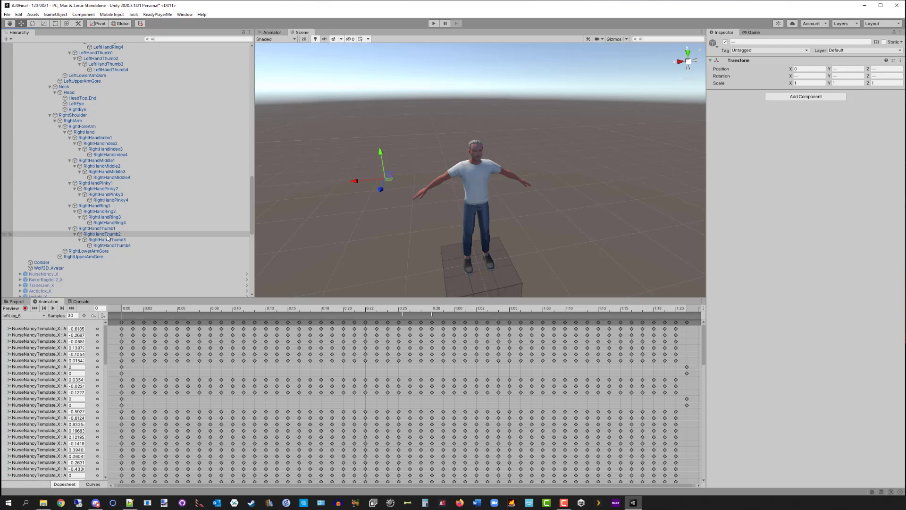
pyautogui.click(91, 133)
pyautogui.rightClick(92, 135)
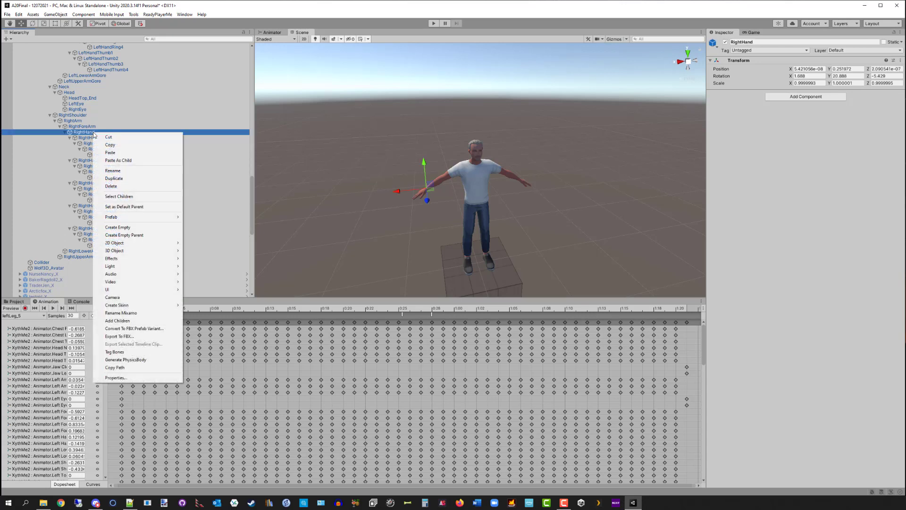
pyautogui.click(114, 161)
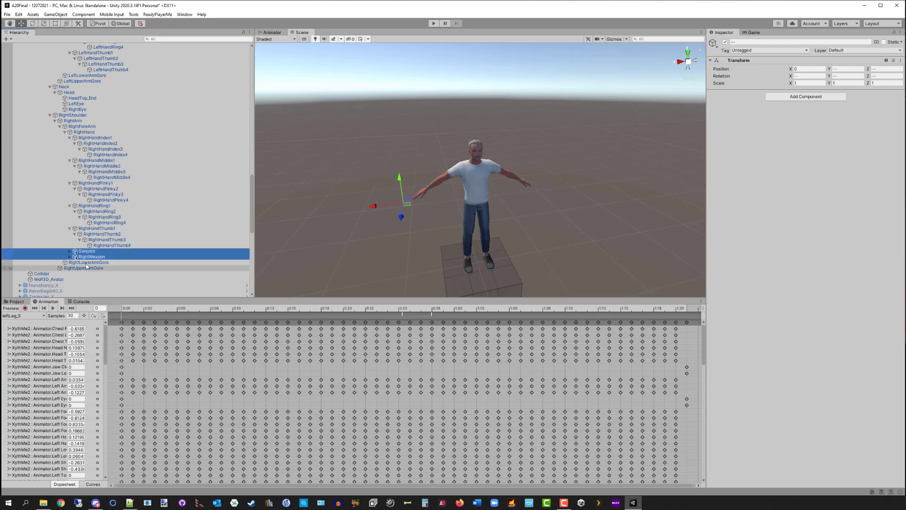
pyautogui.click(92, 262)
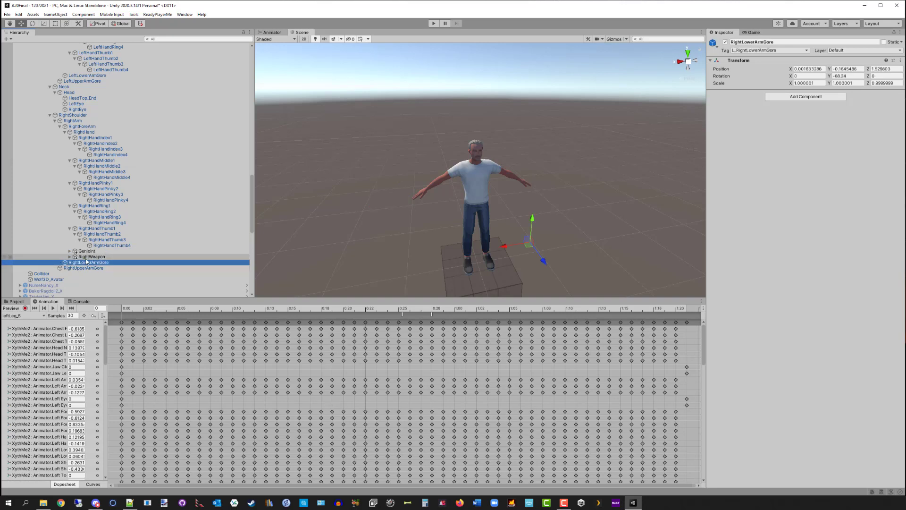
# Copy the LeftWeapon object from under LeftHand in the NurseNancyTemplate_X hierarchy
pyautogui.scroll(15, 90, 256)
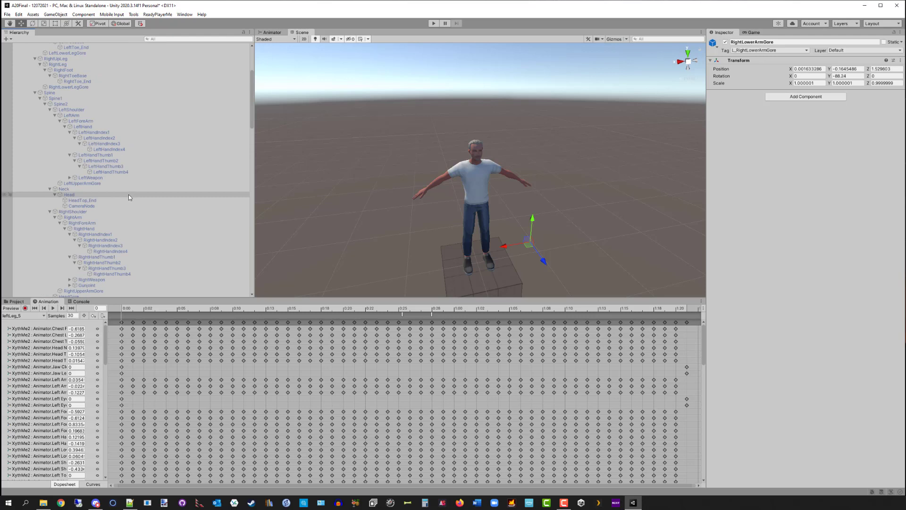
pyautogui.click(100, 179)
pyautogui.rightClick(101, 178)
pyautogui.click(124, 191)
# Paste the copied LeftWeapon as a child of XythMe2's LeftHand bone
pyautogui.scroll(-10, 124, 188)
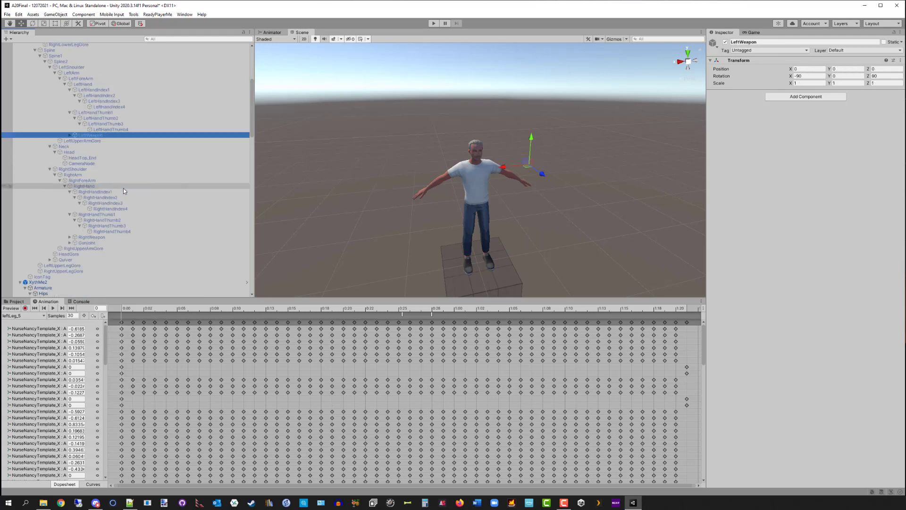
pyautogui.scroll(-6, 120, 184)
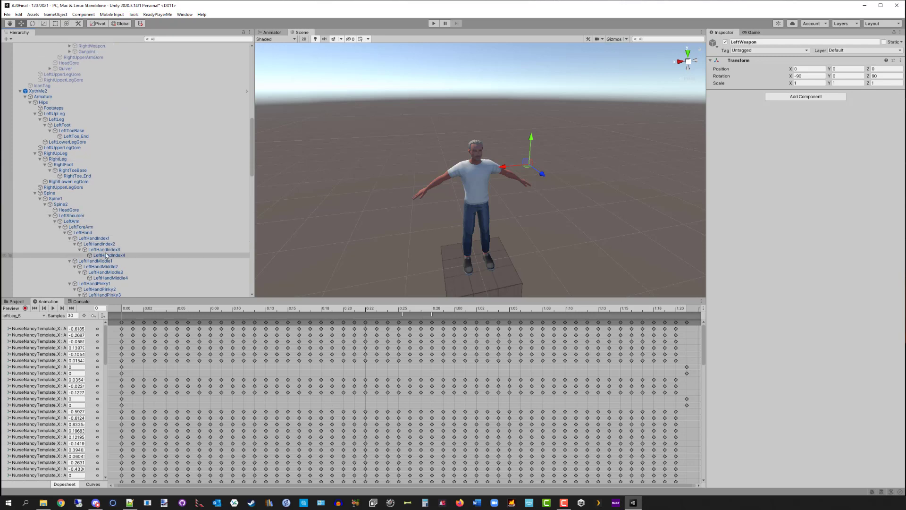
pyautogui.click(83, 169)
pyautogui.rightClick(84, 168)
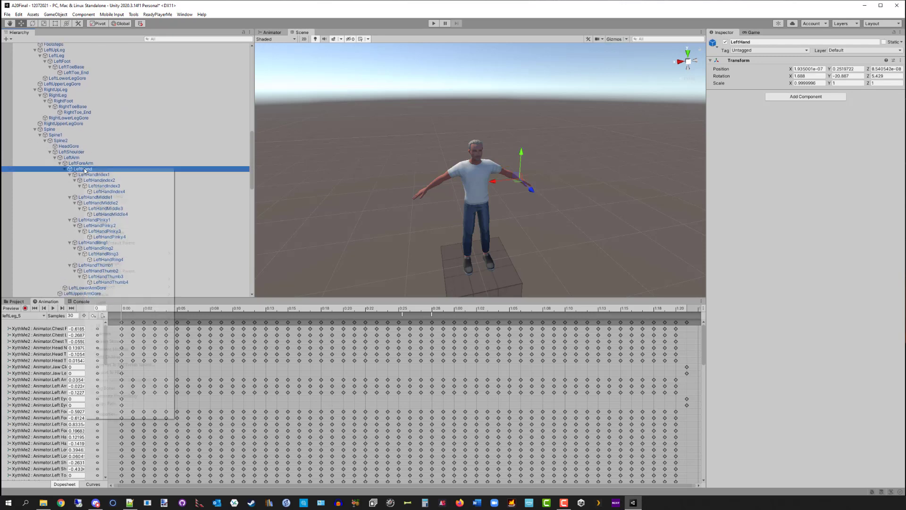
pyautogui.click(109, 196)
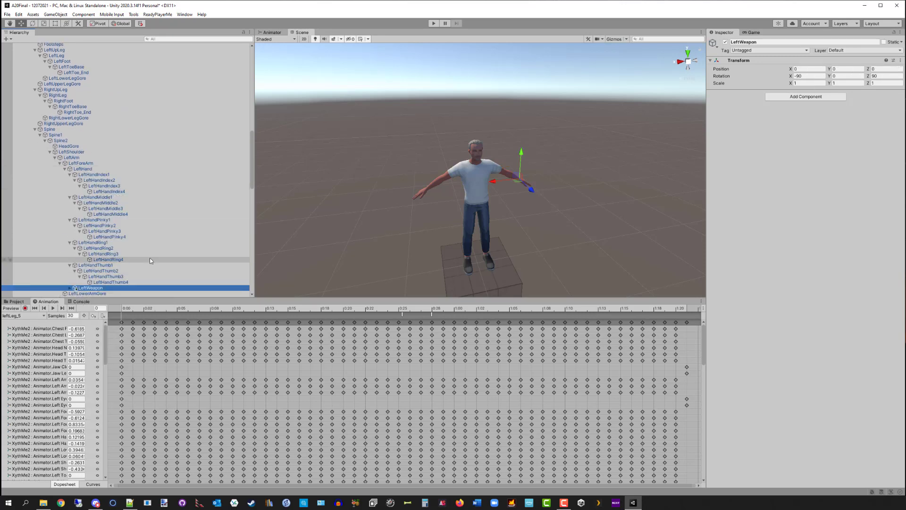
pyautogui.scroll(-4, 103, 220)
pyautogui.click(103, 220)
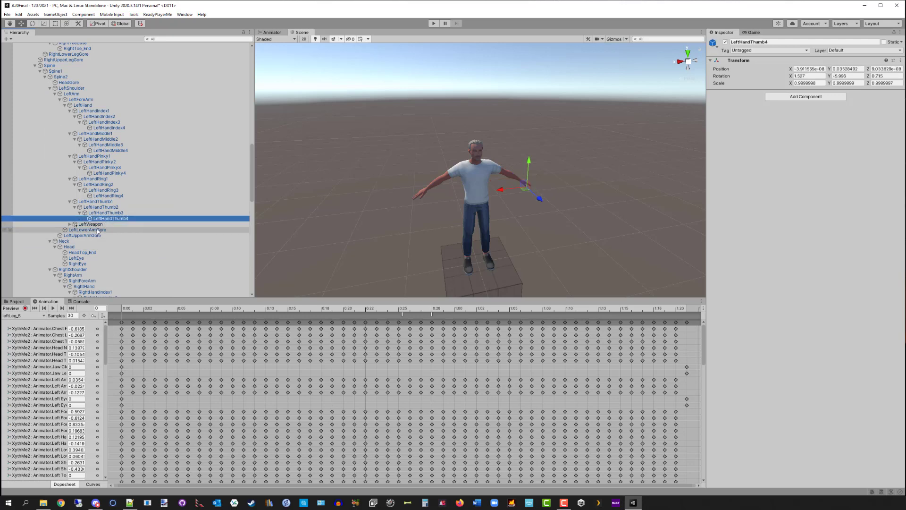
# Collapse the NurseNancyTemplate_X hierarchy and apply all of the XythMe2 instance's overrides to its prefab
pyautogui.scroll(4, 98, 227)
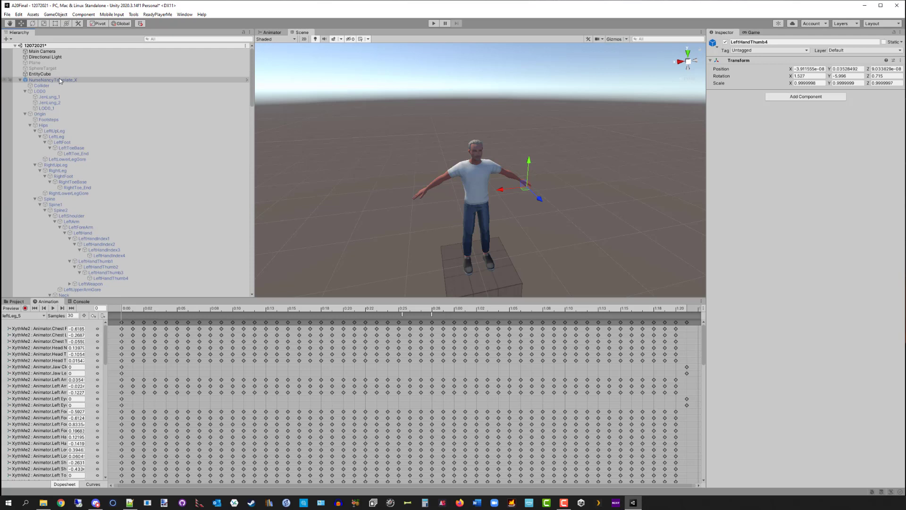
pyautogui.click(20, 79)
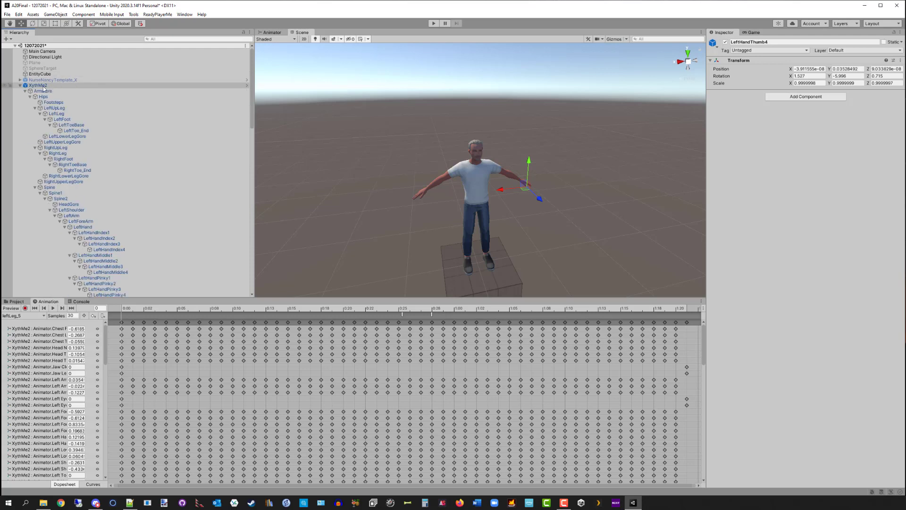
pyautogui.click(42, 86)
pyautogui.click(863, 58)
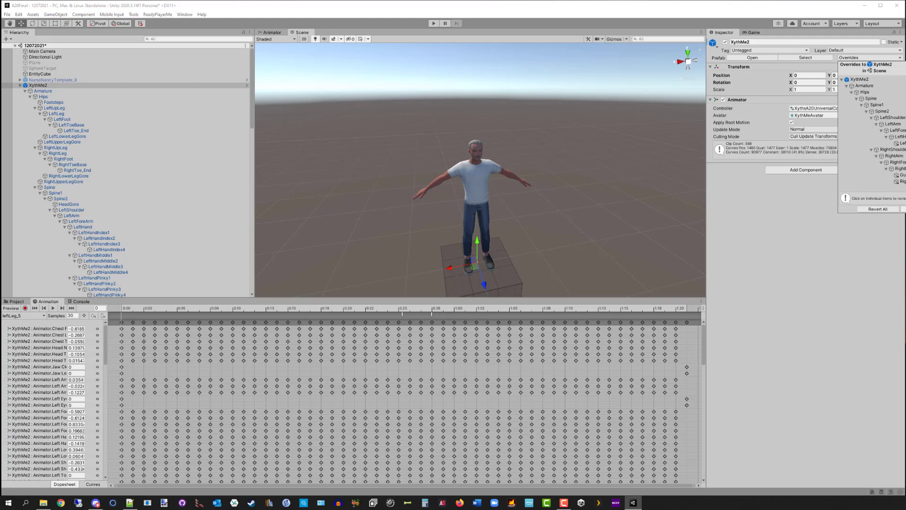
pyautogui.press('Escape')
pyautogui.scroll(-5, 91, 132)
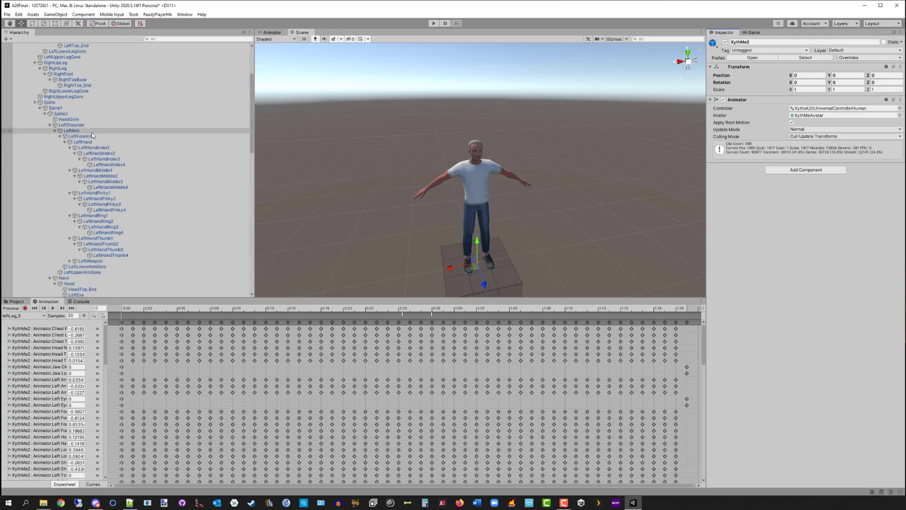
pyautogui.scroll(-12, 106, 137)
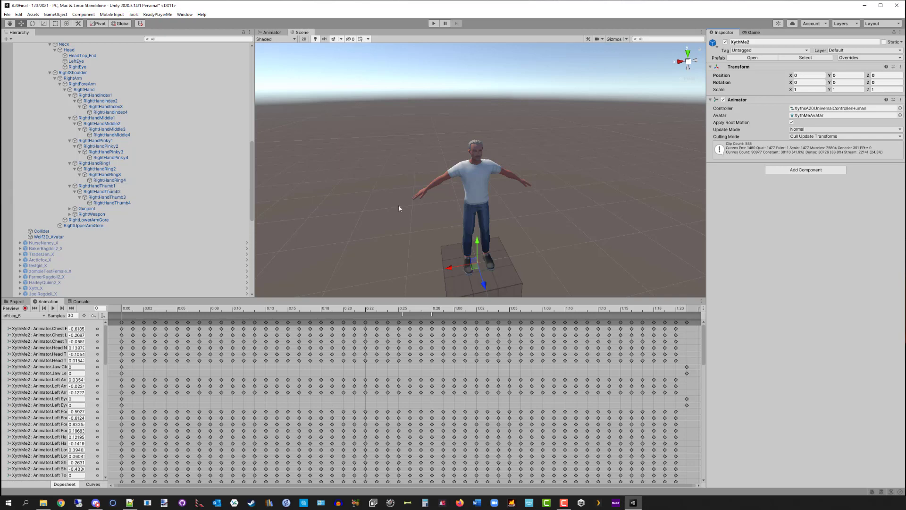
# Activate NurseNancyTemplate_X briefly to compare its pose and proportions with XythMe2, and deactivate it again
pyautogui.scroll(15, 104, 94)
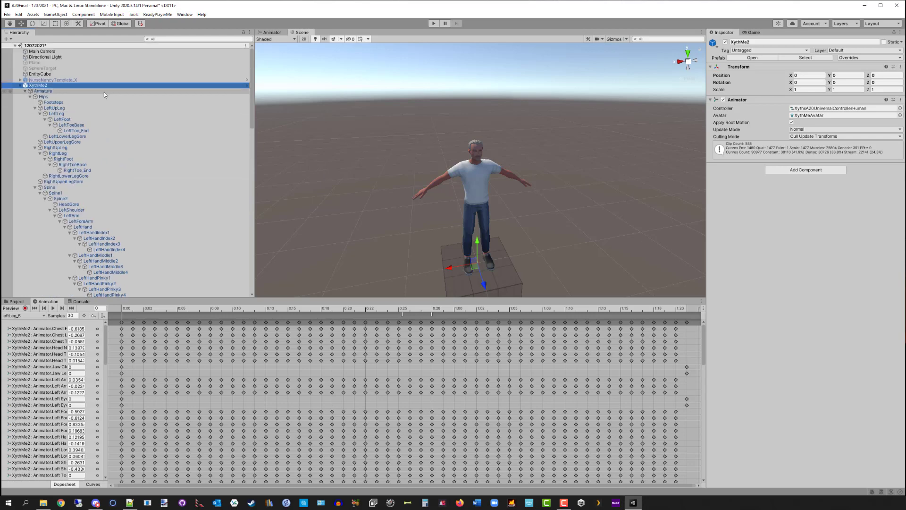
pyautogui.click(64, 80)
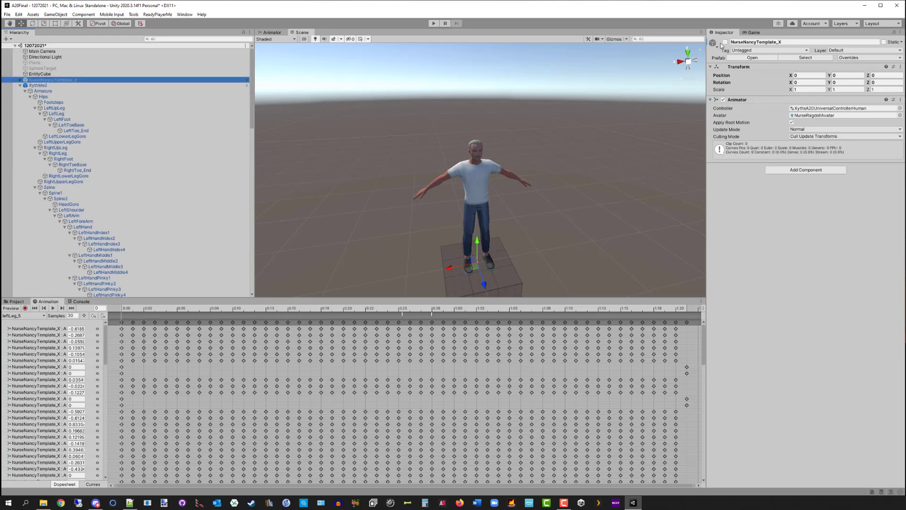
pyautogui.click(724, 42)
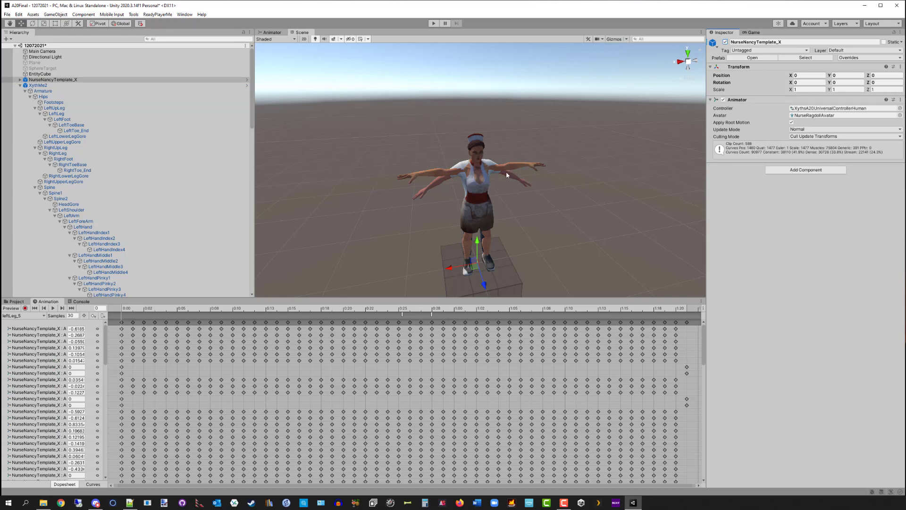
pyautogui.click(725, 42)
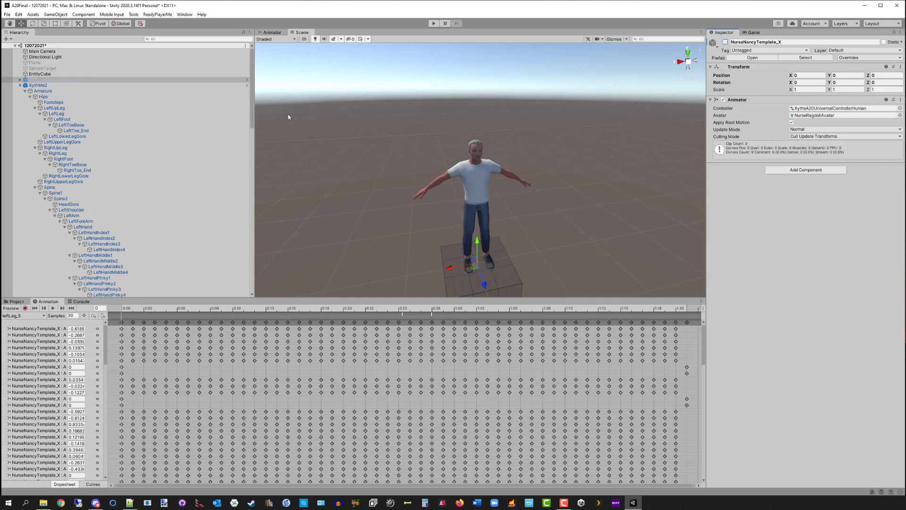
# Expand Gunjoint under XythMe2's RightHand to review its weapon list, and inspect Gunjoint's transform
pyautogui.scroll(-3, 132, 124)
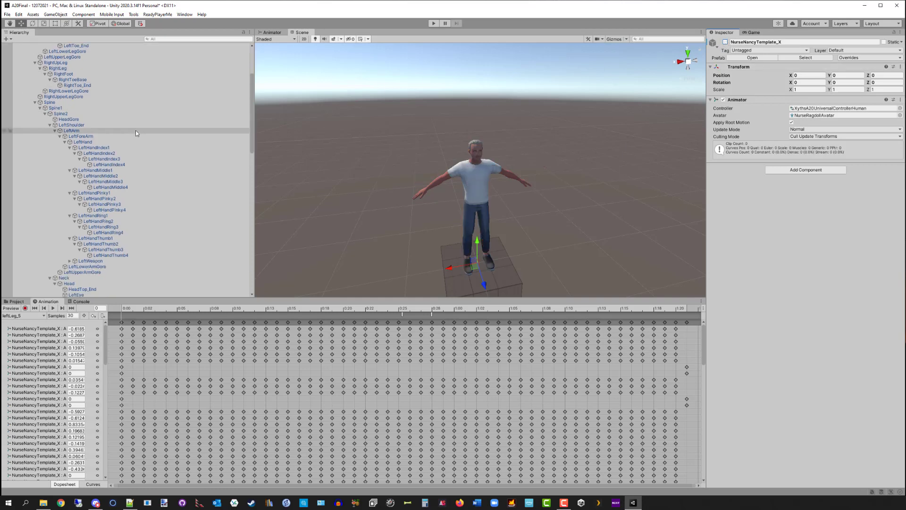
pyautogui.scroll(-10, 144, 129)
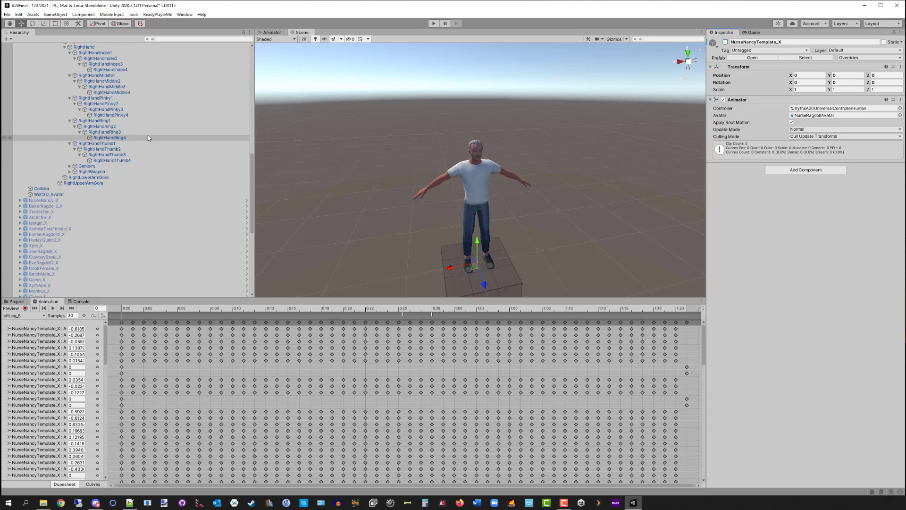
pyautogui.scroll(4, 169, 124)
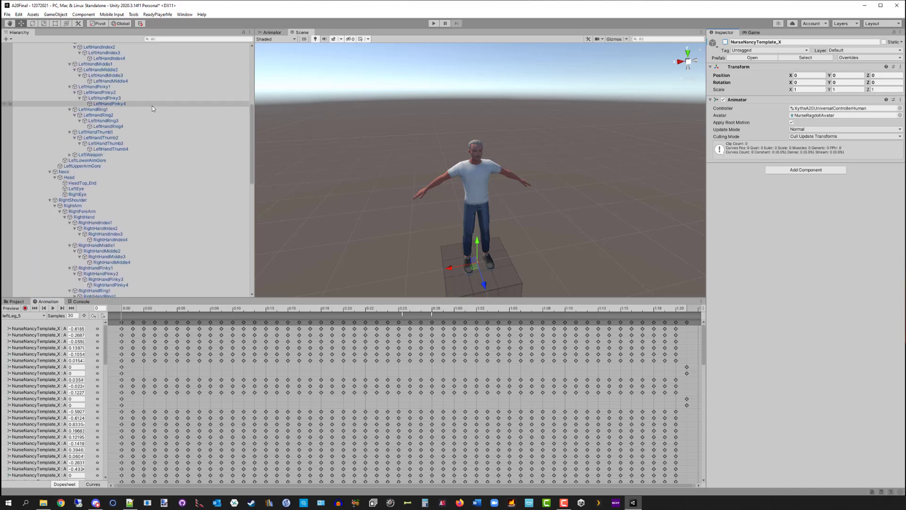
pyautogui.click(70, 230)
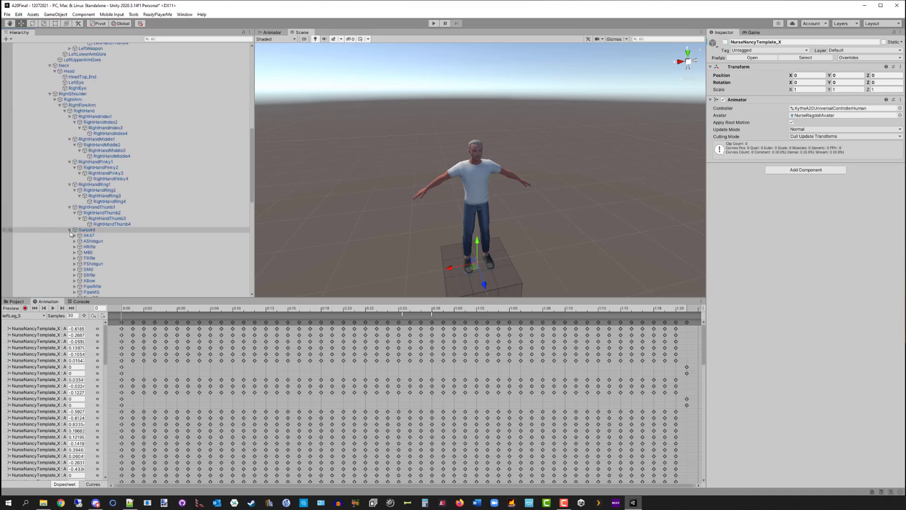
pyautogui.scroll(-4, 207, 158)
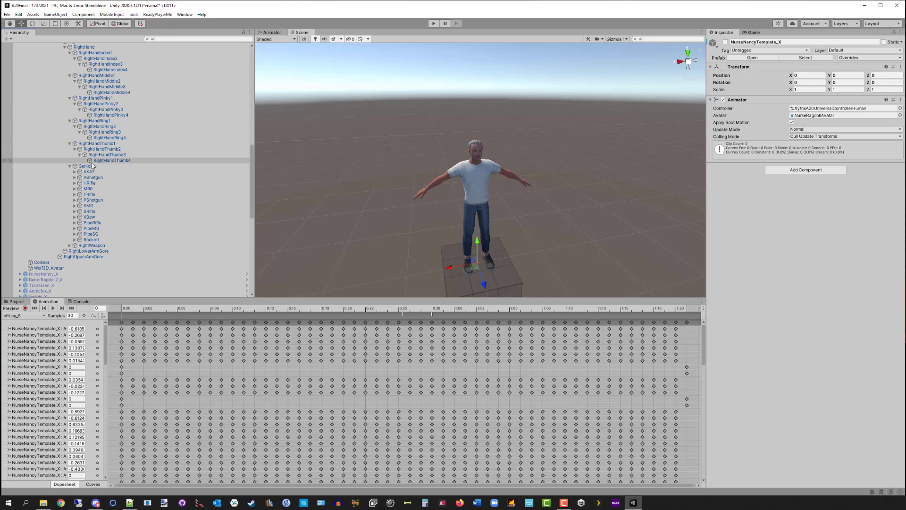
pyautogui.click(91, 167)
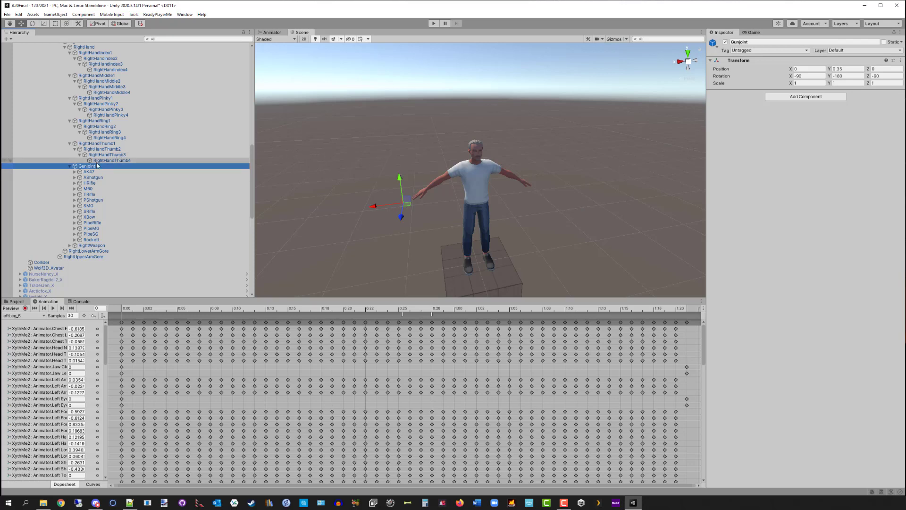
# Expand AK47 and its nested ak47 model under Gunjoint to examine the weapon's individual parts
pyautogui.click(74, 172)
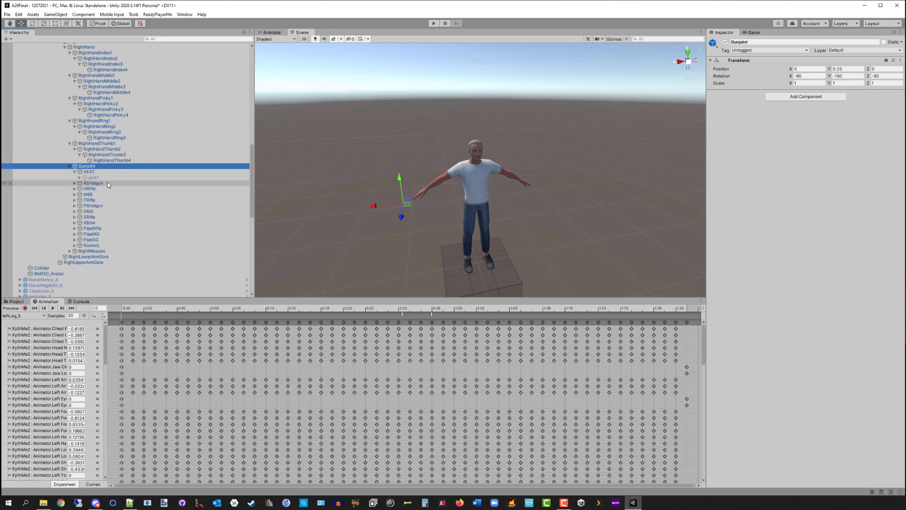
pyautogui.click(80, 178)
pyautogui.scroll(-3, 100, 199)
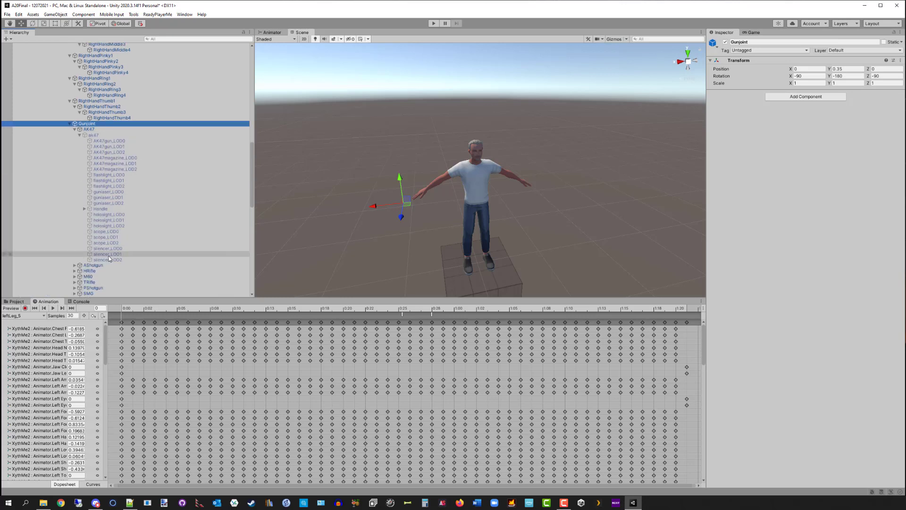
# Activate the nested ak47 model under AK47 in Gunjoint, and compare its transform with that of the parent AK47 object
pyautogui.click(98, 135)
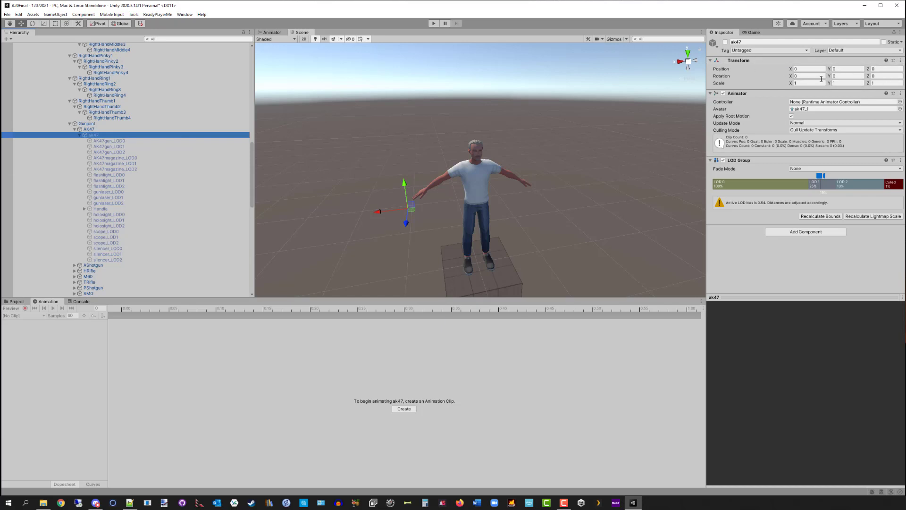
pyautogui.click(88, 130)
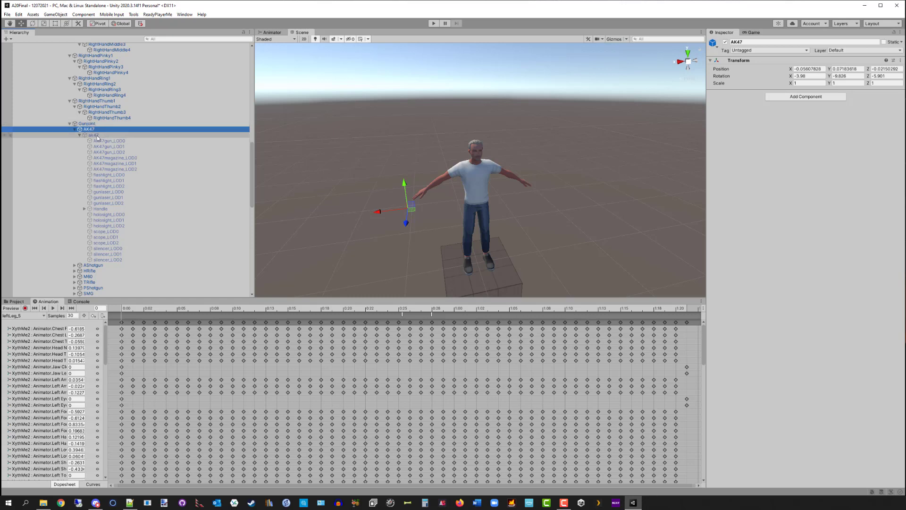
pyautogui.click(96, 135)
pyautogui.click(725, 42)
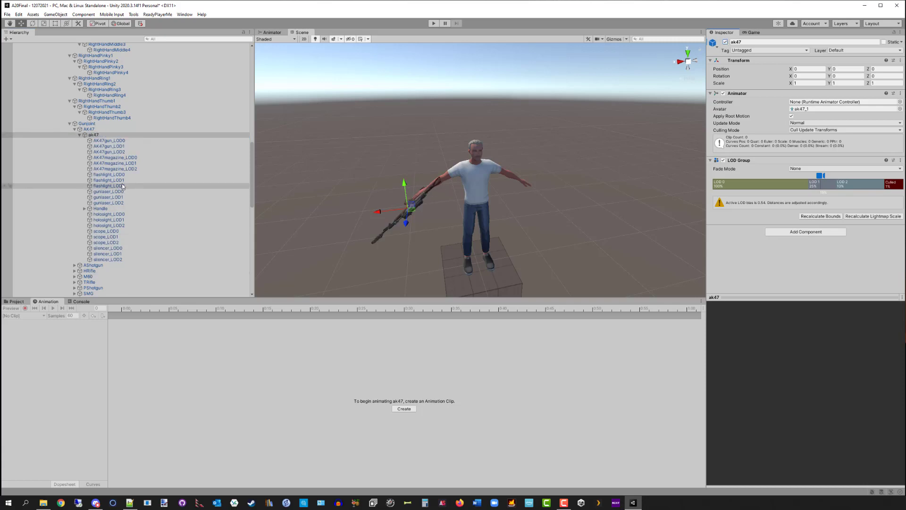
pyautogui.click(93, 130)
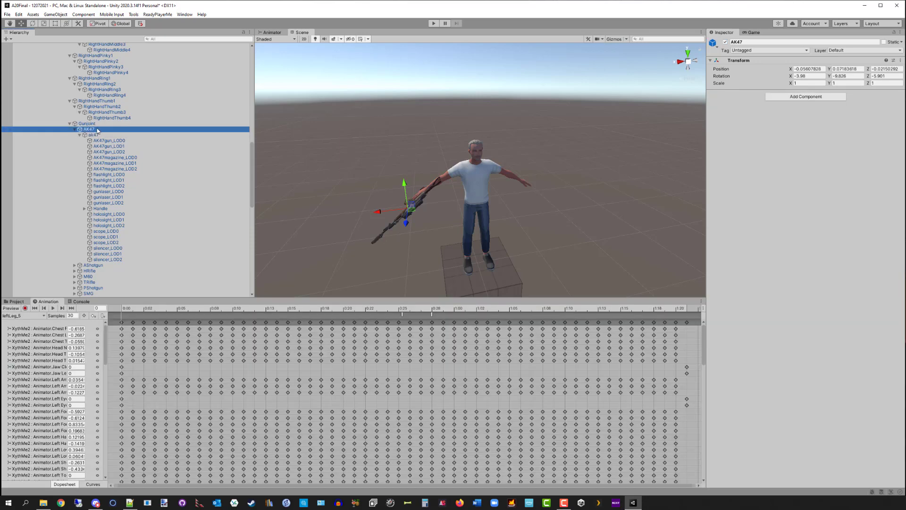
pyautogui.click(97, 136)
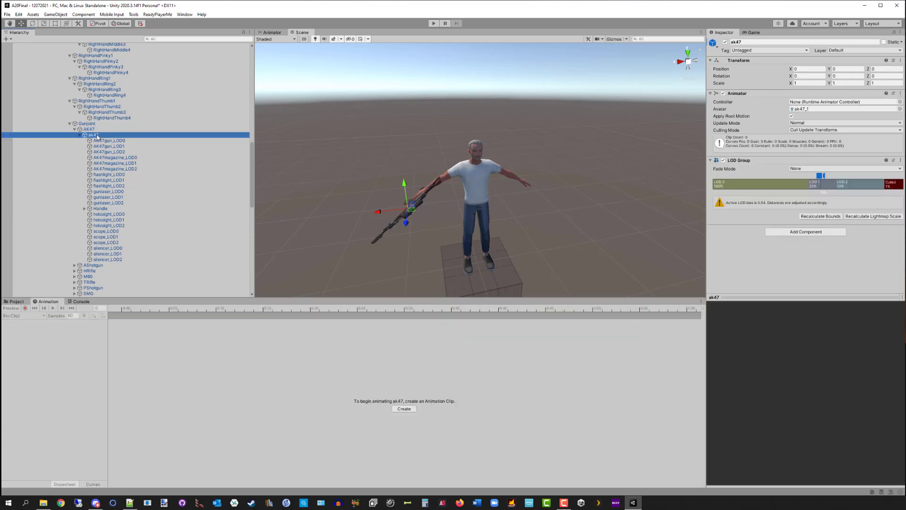
pyautogui.click(94, 129)
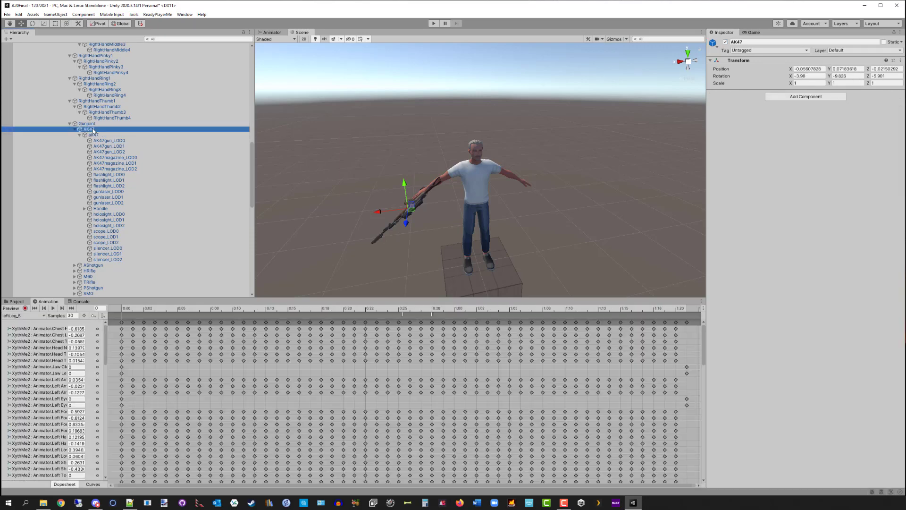
# Preview the AK47Hold clip on the character and examine how the rifle sits in the hands from the front and side
pyautogui.click(44, 318)
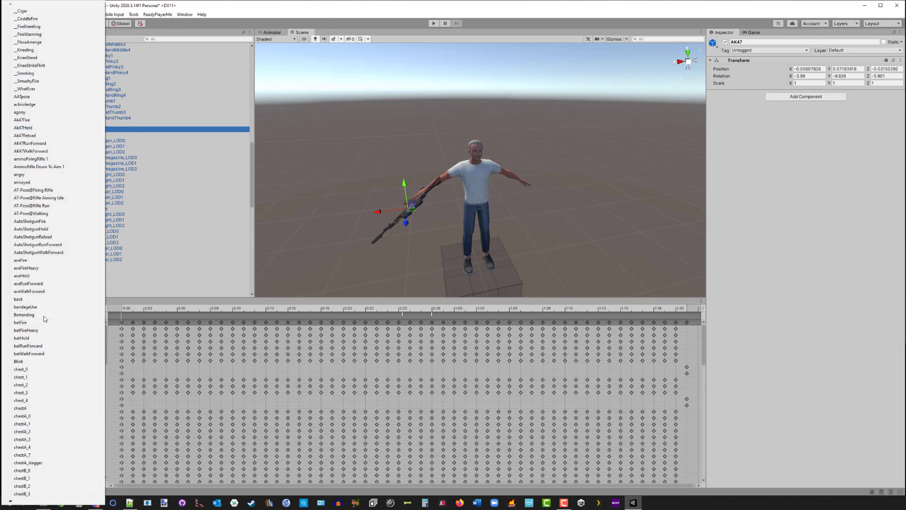
pyautogui.click(30, 127)
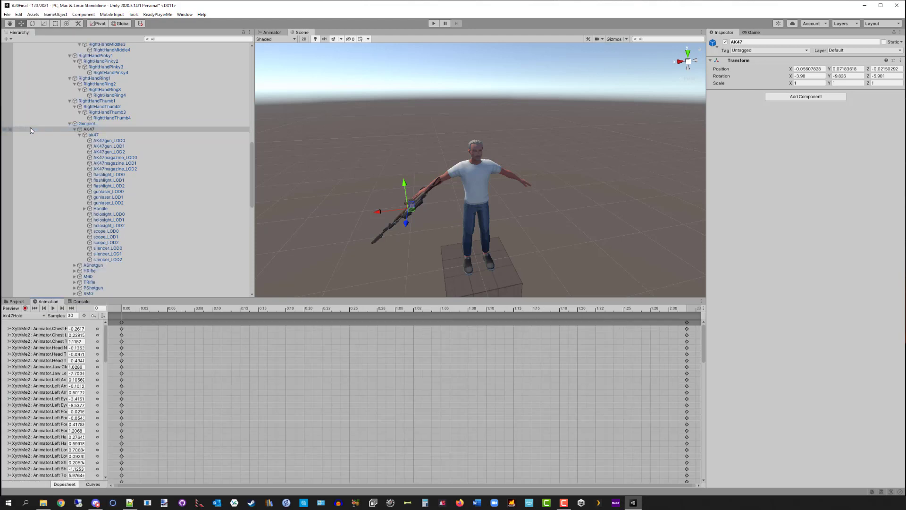
pyautogui.click(53, 308)
pyautogui.click(53, 308)
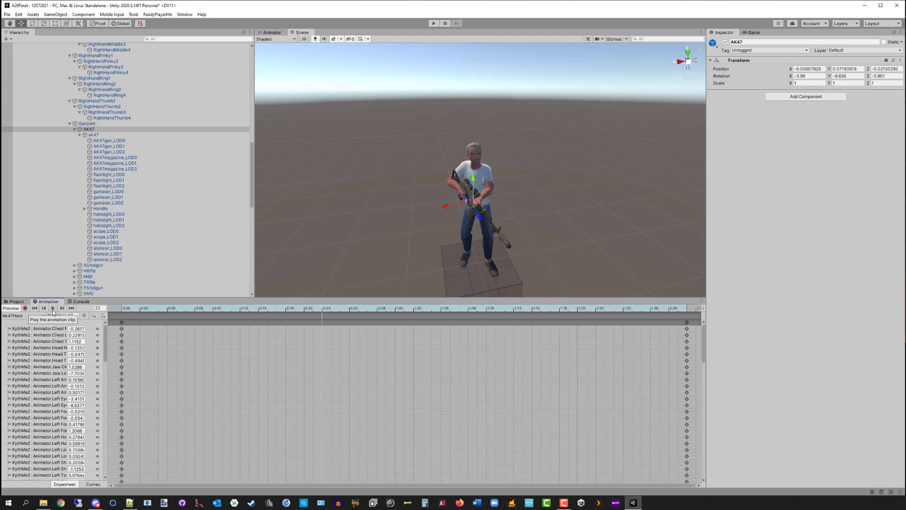
pyautogui.keyDown('alt'); pyautogui.moveTo(371, 203); pyautogui.dragTo(344, 255); pyautogui.keyUp('alt')
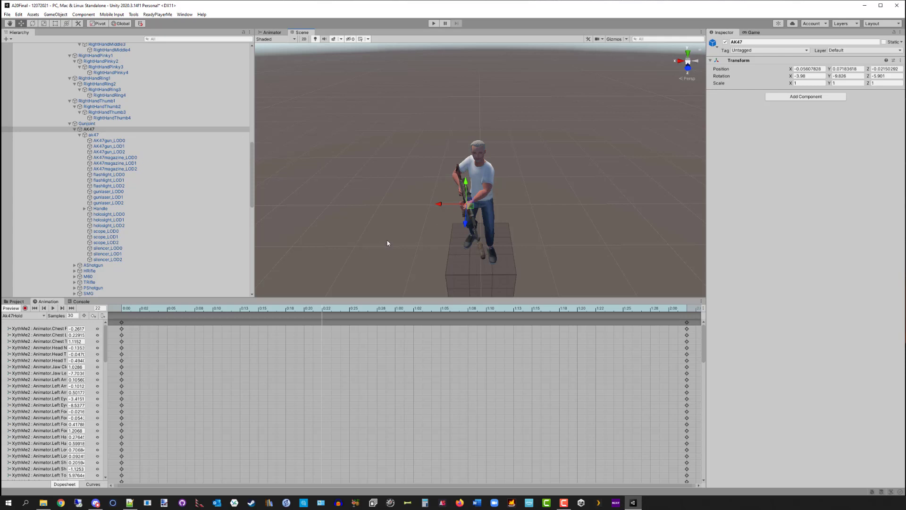
pyautogui.keyDown('alt'); pyautogui.moveTo(360, 243); pyautogui.dragTo(525, 213); pyautogui.keyUp('alt')
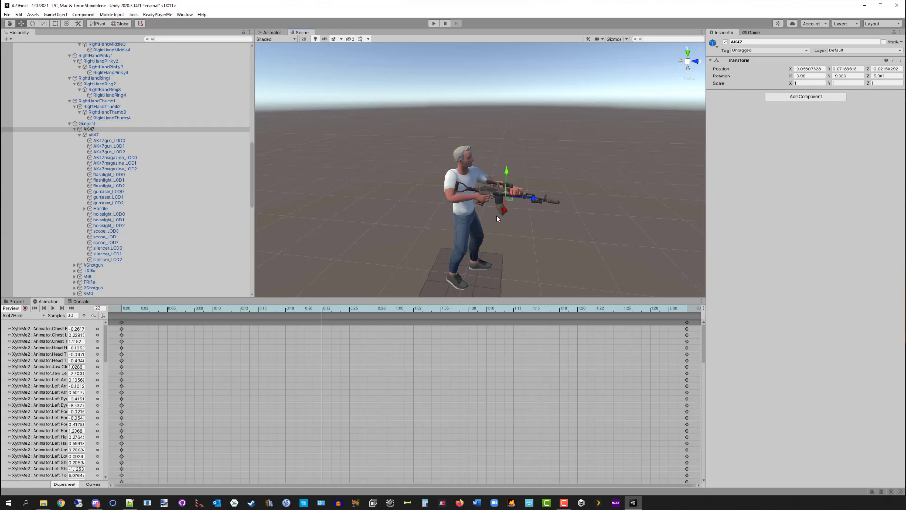
# Reselect the parent AK47 object and pose the character with the AK47Hold clip again
pyautogui.click(96, 135)
pyautogui.click(93, 130)
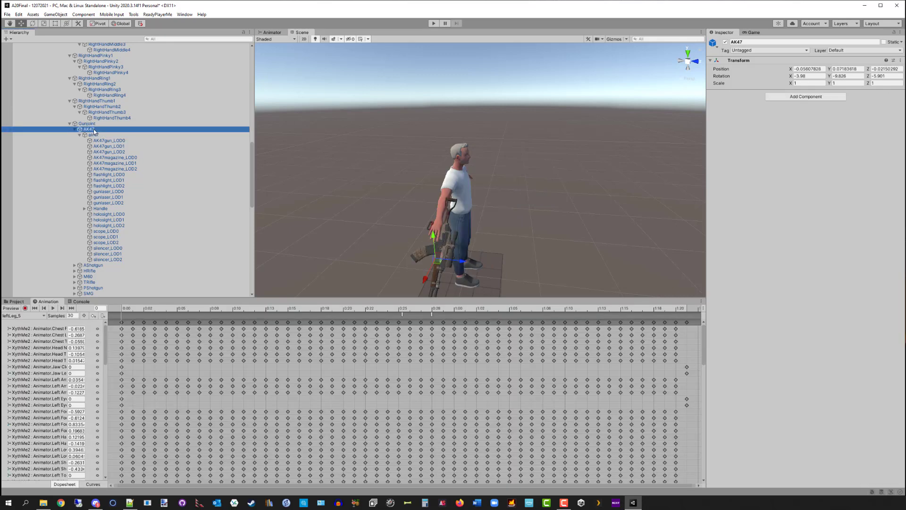
pyautogui.click(42, 316)
pyautogui.click(32, 129)
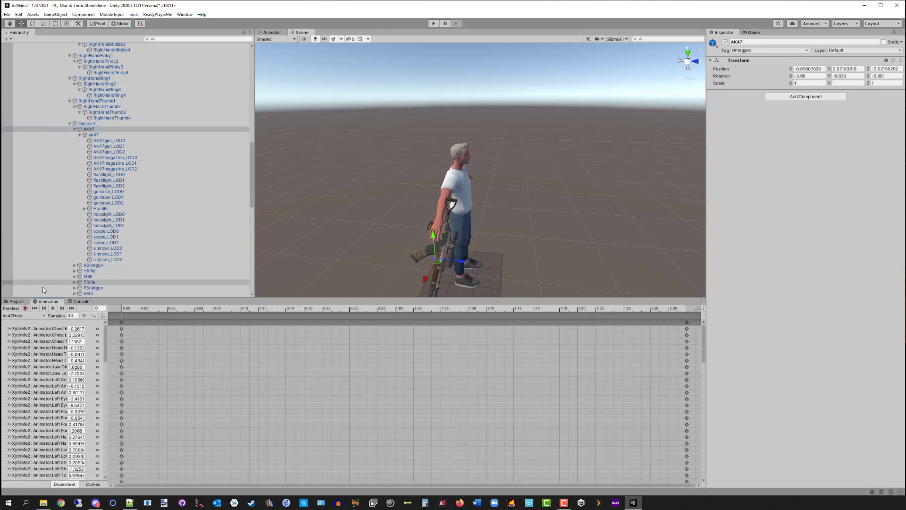
pyautogui.click(54, 308)
pyautogui.click(55, 308)
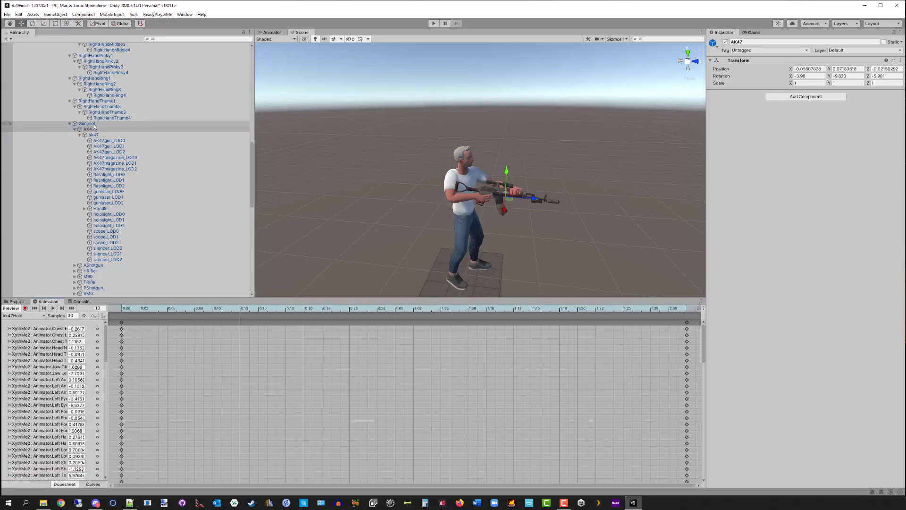
# Rotate Gunjoint to about X -75.9, Y -146.775, Z -133.198 so the rifle lines up with the character's hands
pyautogui.click(93, 125)
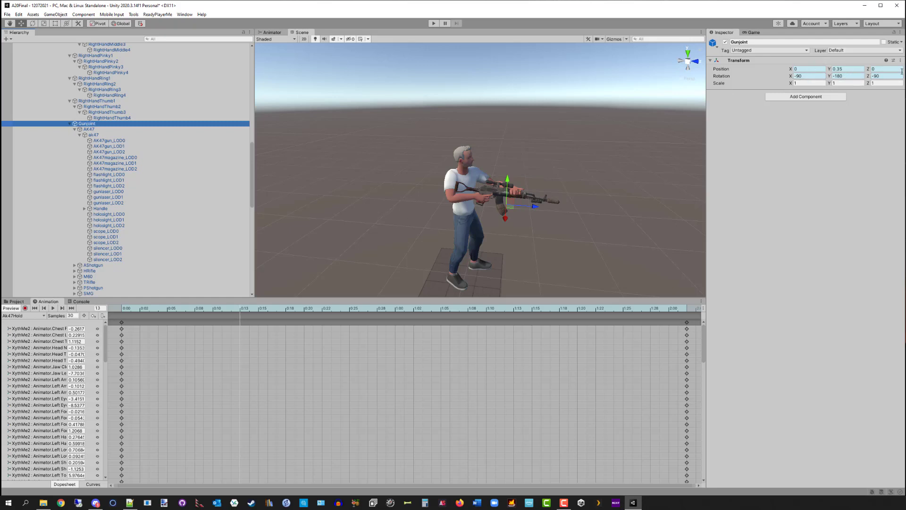
pyautogui.scroll(3, 495, 195)
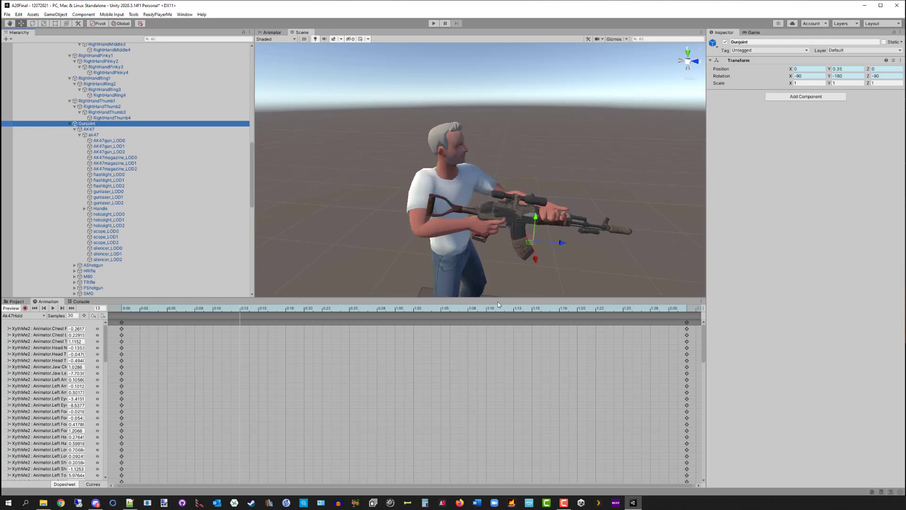
pyautogui.moveTo(498, 305); pyautogui.dragTo(499, 393)
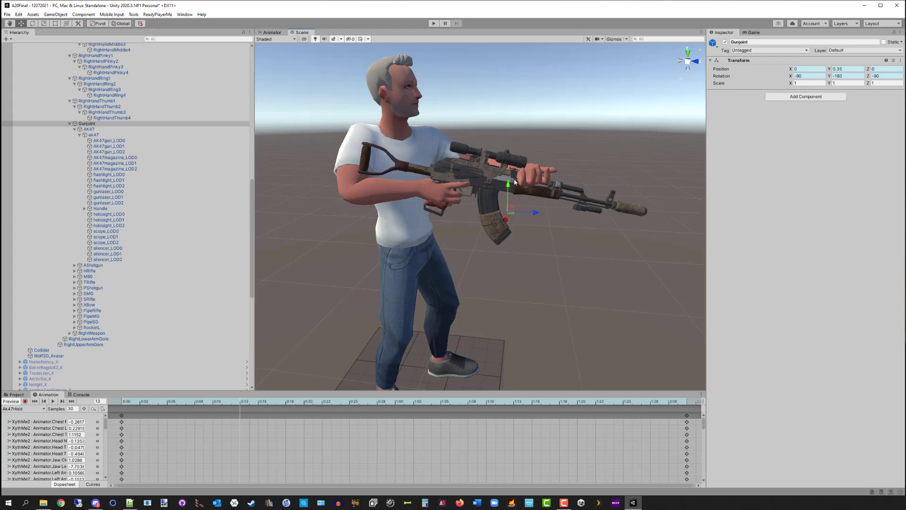
pyautogui.click(124, 24)
pyautogui.click(124, 23)
pyautogui.click(32, 23)
pyautogui.moveTo(522, 187); pyautogui.dragTo(510, 189)
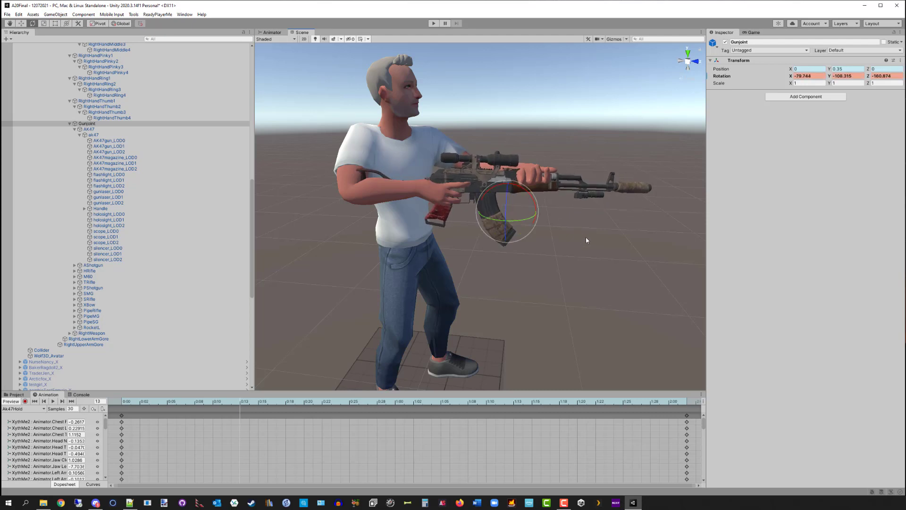
pyautogui.keyDown('alt'); pyautogui.moveTo(605, 239); pyautogui.dragTo(415, 242); pyautogui.keyUp('alt')
pyautogui.moveTo(457, 190); pyautogui.dragTo(448, 189)
pyautogui.moveTo(448, 220); pyautogui.dragTo(405, 301)
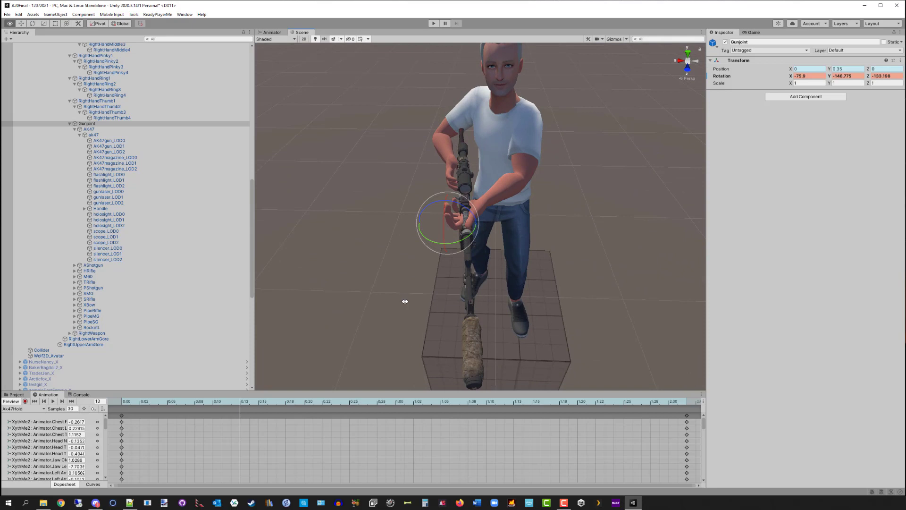
# Move Gunjoint to about X -0.043, Y 0.356, Z -0.033 to bring the rifle into the character's grip
pyautogui.click(21, 25)
pyautogui.moveTo(446, 206); pyautogui.dragTo(494, 181)
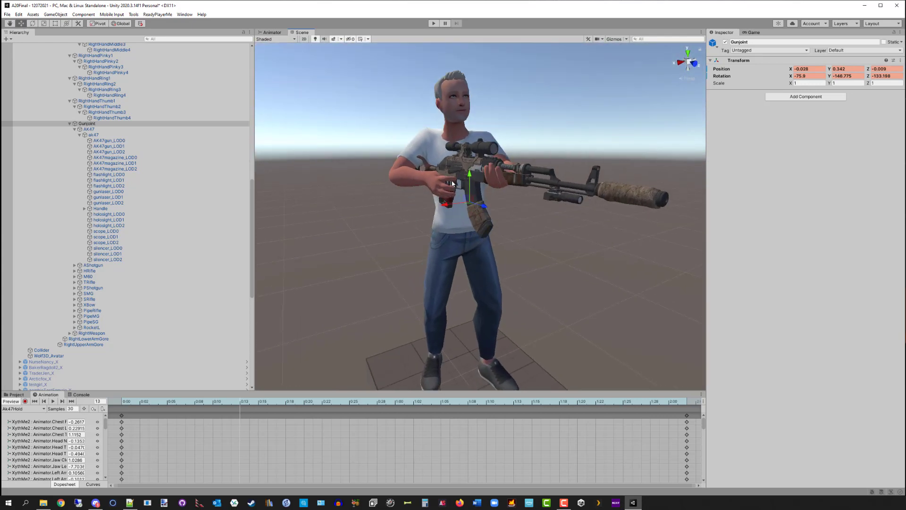
pyautogui.keyDown('alt'); pyautogui.moveTo(454, 181); pyautogui.dragTo(515, 169); pyautogui.keyUp('alt')
pyautogui.moveTo(540, 196); pyautogui.dragTo(546, 196)
pyautogui.keyDown('alt'); pyautogui.moveTo(545, 196); pyautogui.dragTo(660, 198); pyautogui.keyUp('alt')
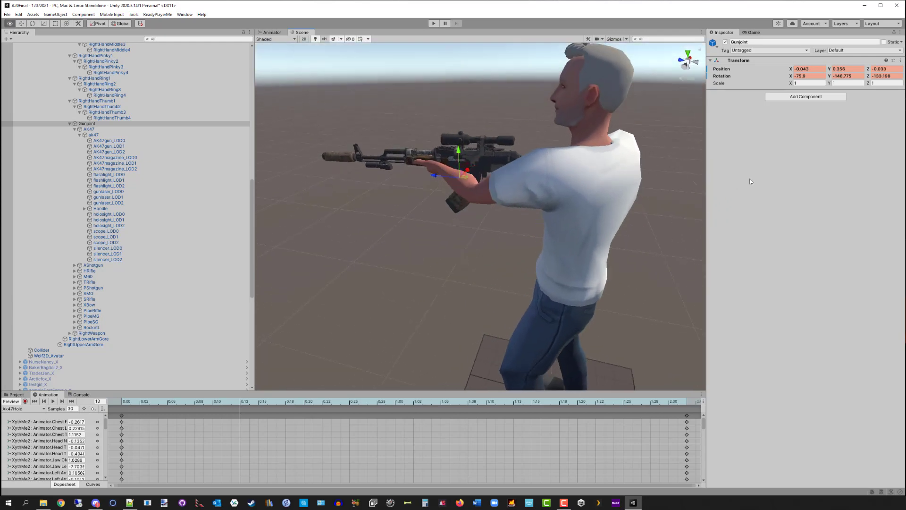
# Fine-tune Gunjoint's position to X -0.041, Y 0.3555, Z -0.0388 and check the rifle's fit from behind, above and the side
pyautogui.keyDown('alt'); pyautogui.moveTo(751, 182); pyautogui.dragTo(789, 110); pyautogui.keyUp('alt')
pyautogui.scroll(5, 525, 208)
pyautogui.keyDown('alt'); pyautogui.moveTo(538, 228); pyautogui.dragTo(375, 169); pyautogui.keyUp('alt')
pyautogui.keyDown('alt'); pyautogui.moveTo(375, 169); pyautogui.dragTo(830, 226); pyautogui.keyUp('alt')
pyautogui.scroll(-5, 643, 230)
pyautogui.scroll(3, 494, 251)
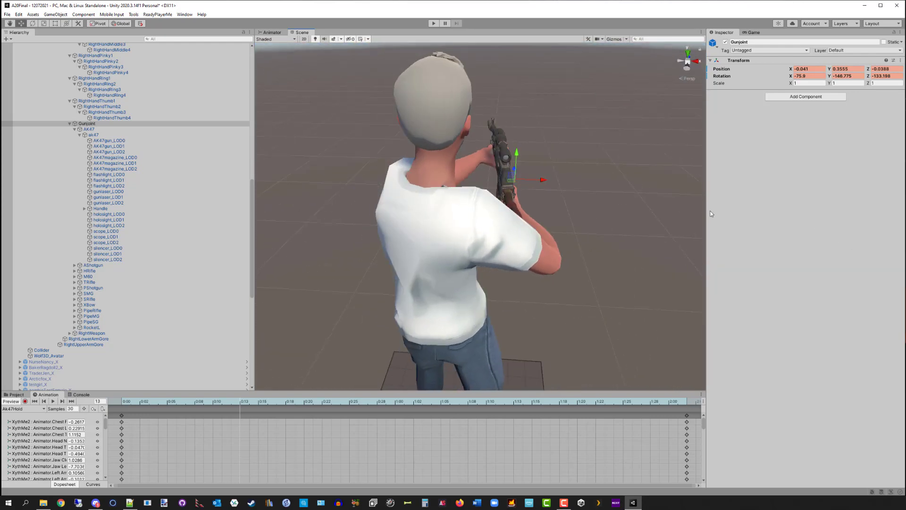
pyautogui.scroll(-3, 615, 185)
pyautogui.keyDown('alt'); pyautogui.moveTo(615, 185); pyautogui.dragTo(501, 161); pyautogui.keyUp('alt')
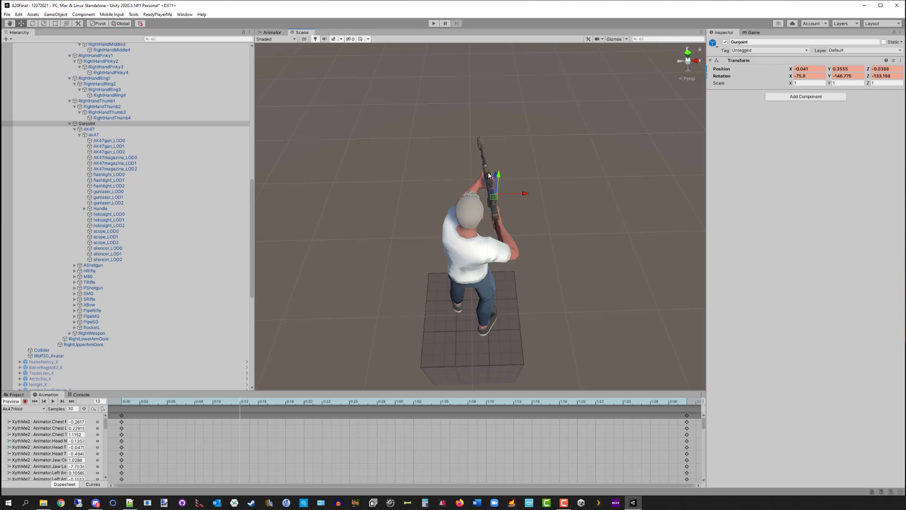
pyautogui.scroll(-2, 485, 152)
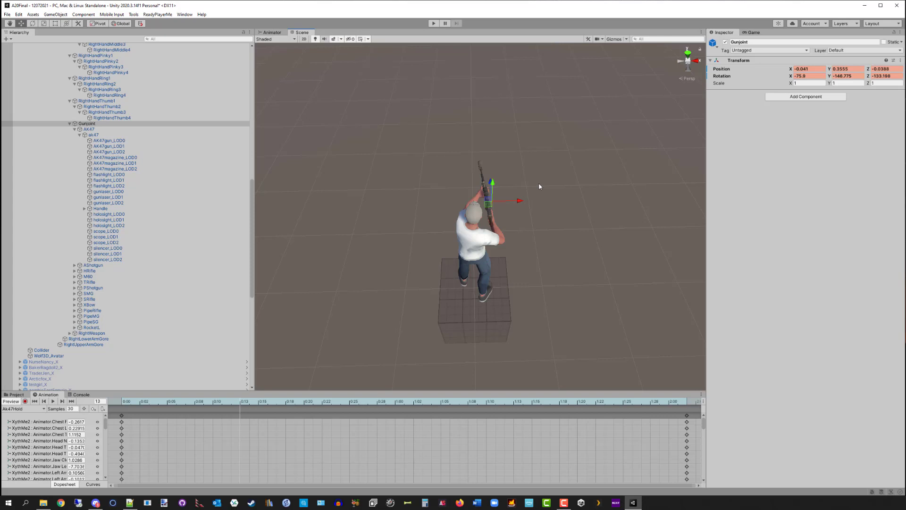
pyautogui.keyDown('alt'); pyautogui.moveTo(539, 182); pyautogui.dragTo(369, 210); pyautogui.keyUp('alt')
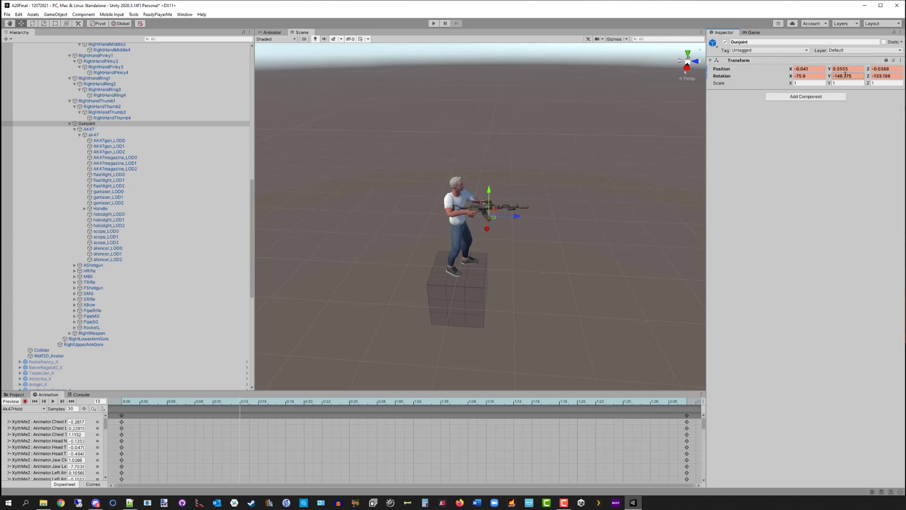
# Turn off the animation preview and paste the adjusted transform onto Gunjoint: position -0.041, 0.3555, -0.0388 and rotation -75.9, -146.775, -133.198
pyautogui.click(12, 401)
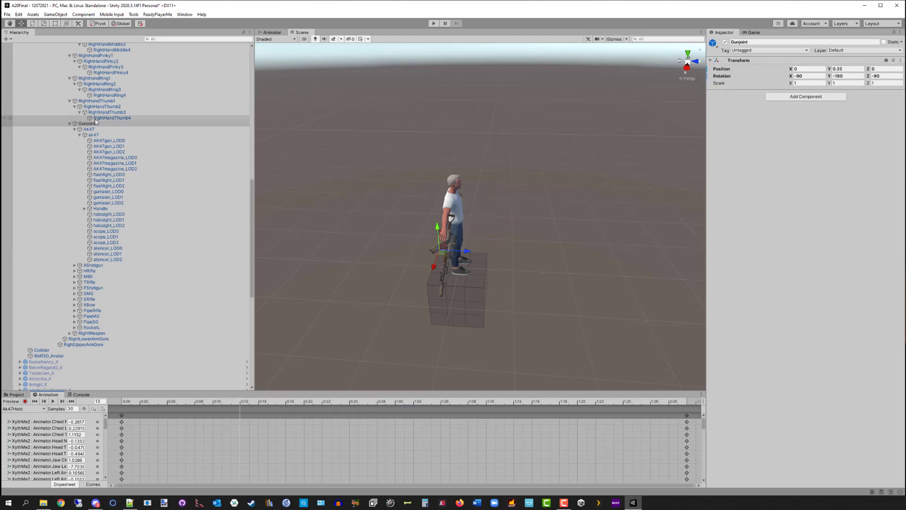
pyautogui.click(901, 61)
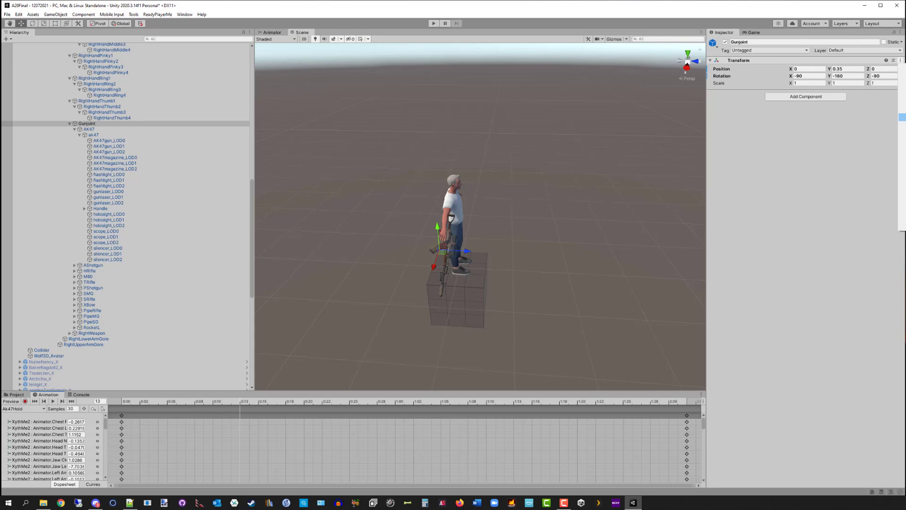
pyautogui.click(902, 117)
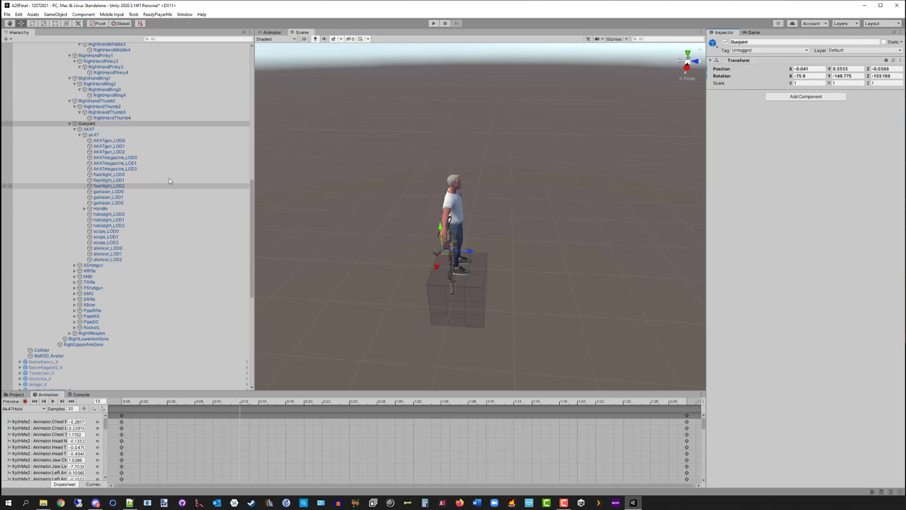
# Select AK47 and play the AK47Hold clip to check the rifle's alignment with the adjusted Gunjoint
pyautogui.click(93, 129)
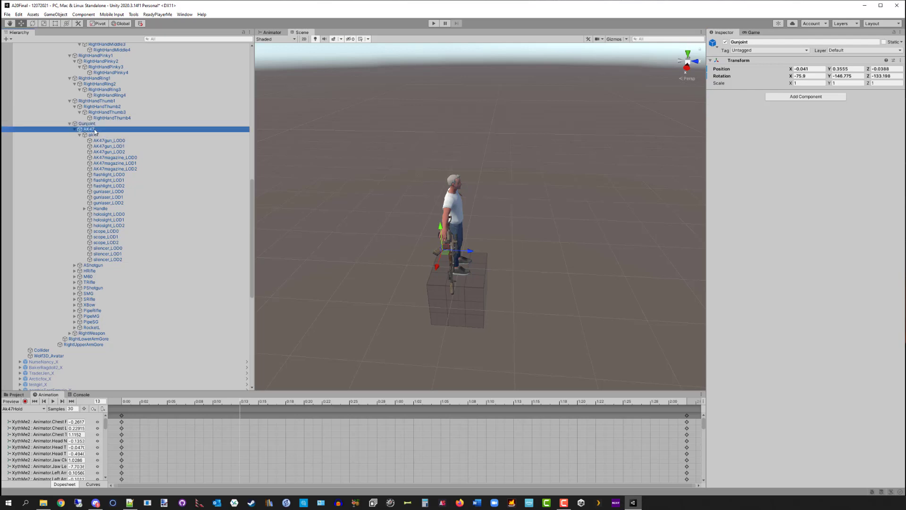
pyautogui.click(53, 401)
pyautogui.scroll(6, 527, 236)
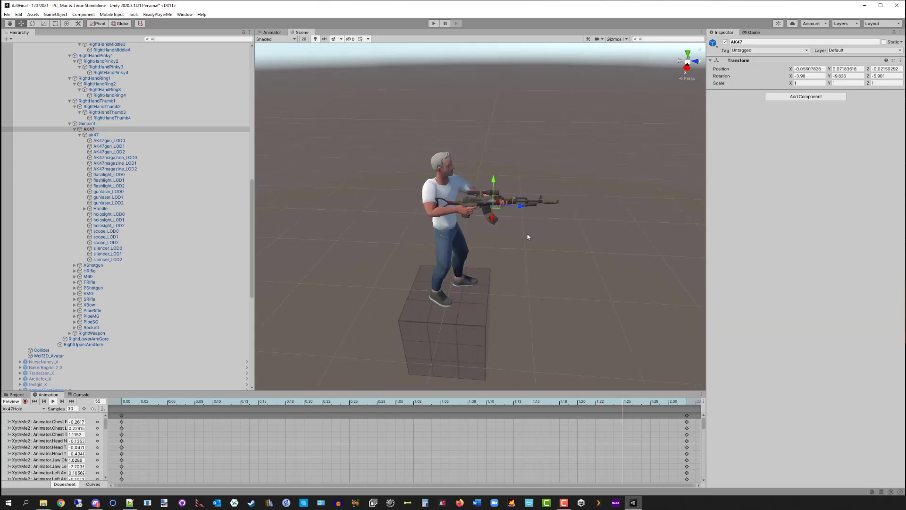